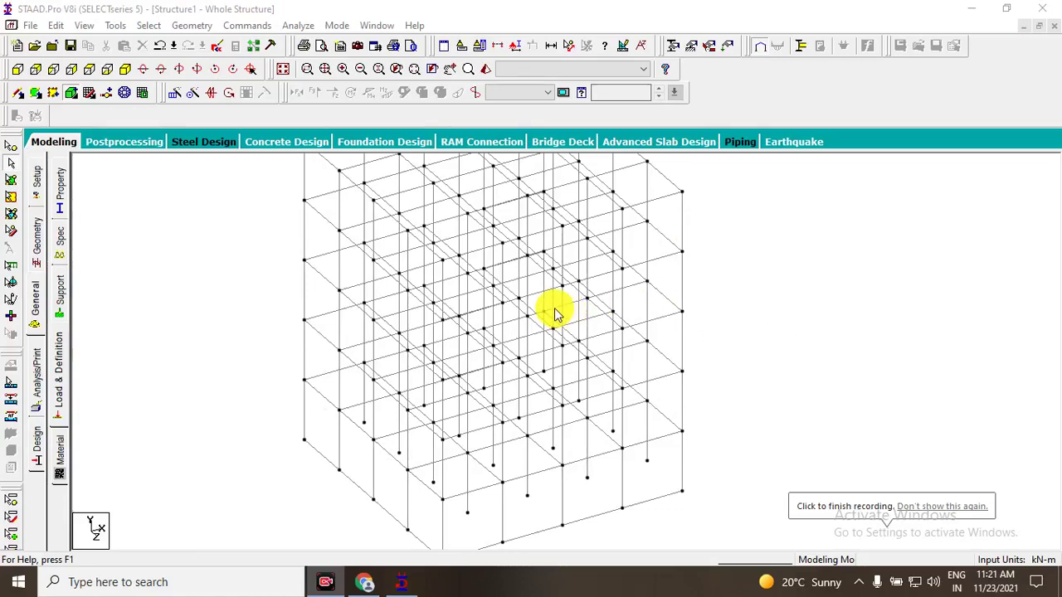
Orbit and pan around the 3D frame, then select a beam on its bottom edge.
mouse_move(486, 351)
middle_mouse_down()
mouse_move(640, 351)
mouse_move(538, 384)
middle_mouse_up()
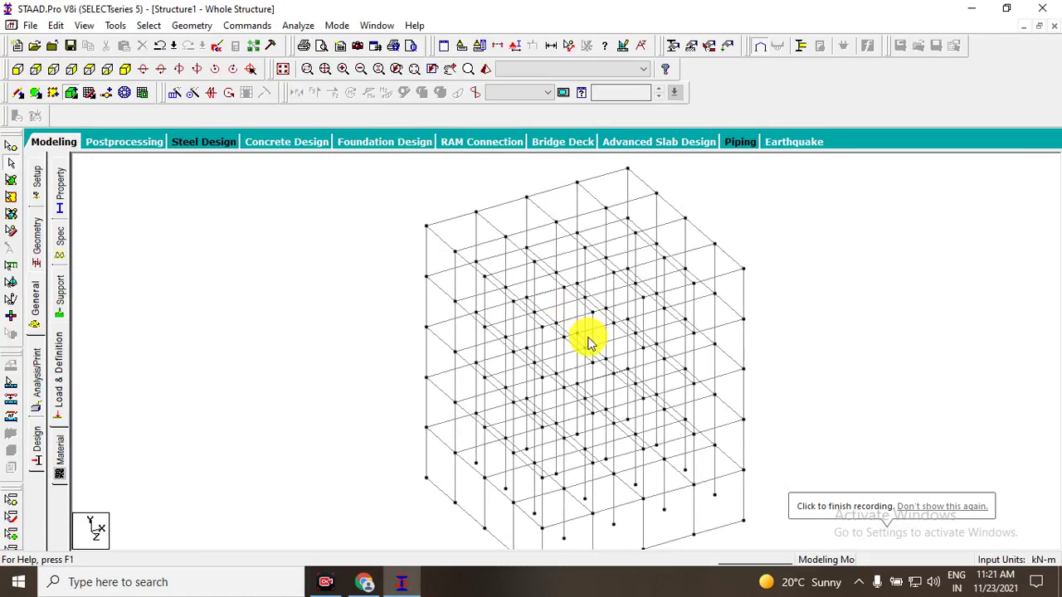
mouse_move(601, 359)
middle_mouse_down("ctrl")
mouse_move(635, 335)
mouse_move(638, 347)
middle_mouse_up("ctrl")
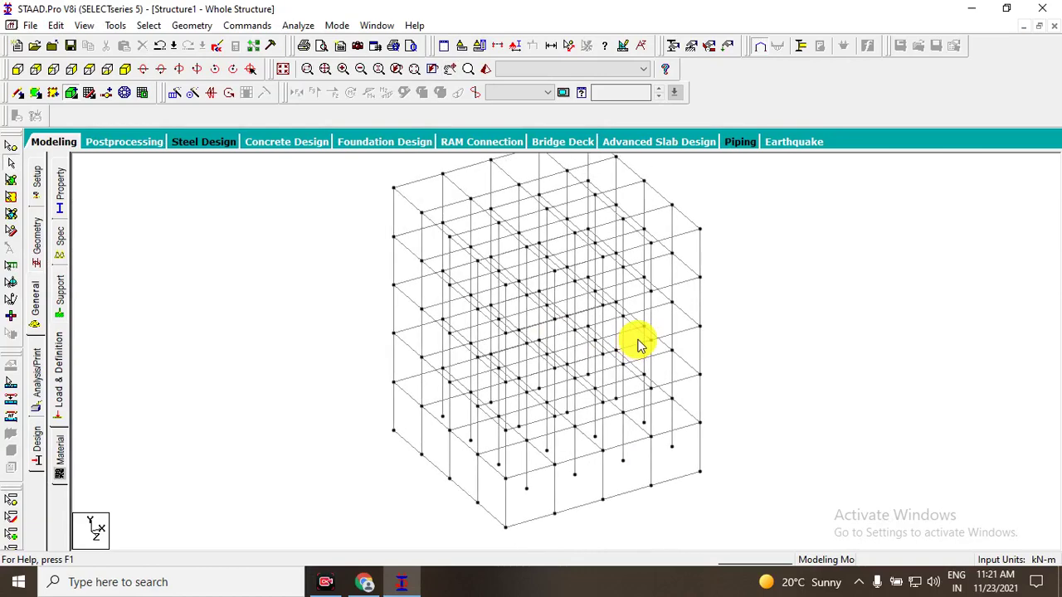
mouse_move(872, 529)
middle_mouse_down("ctrl")
mouse_move(647, 403)
mouse_move(588, 324)
mouse_move(536, 372)
mouse_move(488, 390)
middle_mouse_up("ctrl")
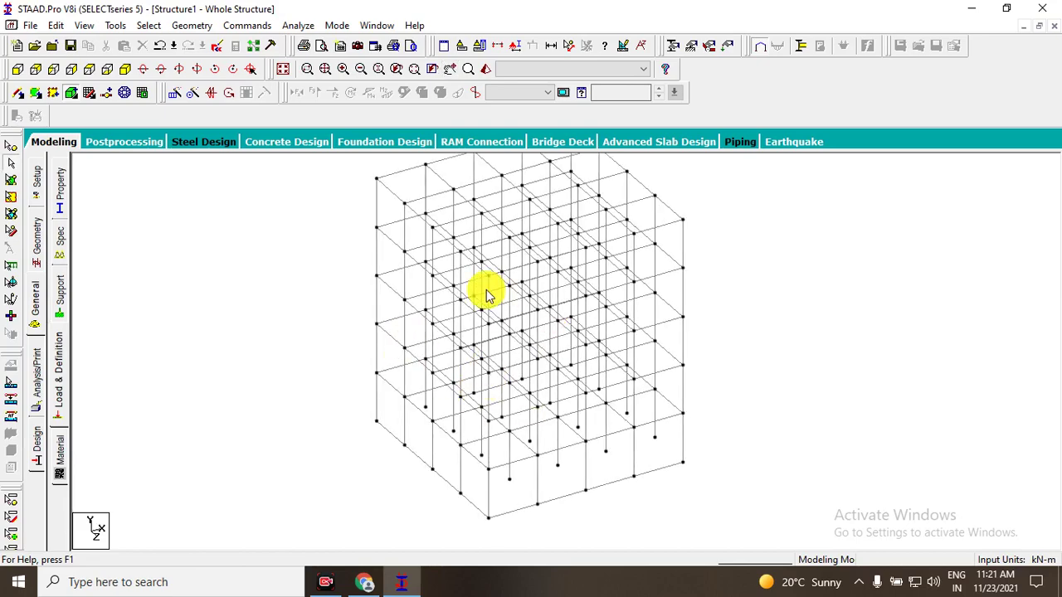
mouse_move(493, 299)
middle_mouse_down("ctrl")
mouse_move(498, 348)
mouse_move(609, 343)
mouse_move(636, 368)
mouse_move(625, 396)
mouse_move(569, 363)
mouse_move(583, 367)
mouse_move(581, 335)
mouse_move(612, 321)
middle_mouse_up("ctrl")
mouse_move(522, 336)
middle_mouse_down("ctrl")
mouse_move(540, 358)
mouse_move(569, 327)
mouse_move(512, 340)
mouse_move(576, 362)
mouse_move(635, 348)
middle_mouse_up("ctrl")
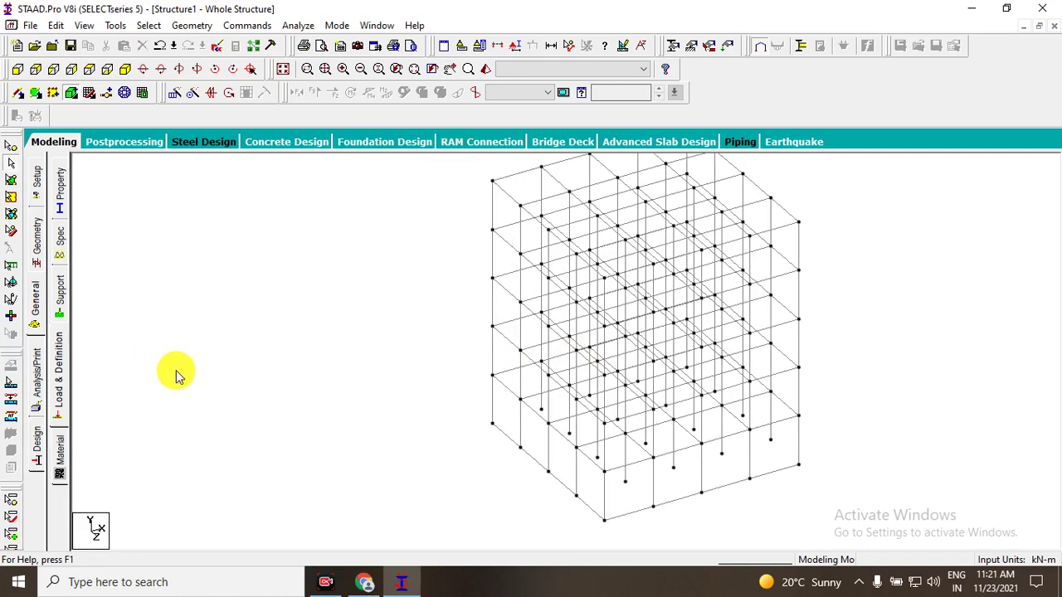
mouse_move(155, 349)
middle_mouse_down("ctrl")
mouse_move(141, 360)
mouse_move(742, 237)
mouse_move(712, 339)
mouse_move(648, 339)
mouse_move(747, 268)
middle_mouse_up("ctrl")
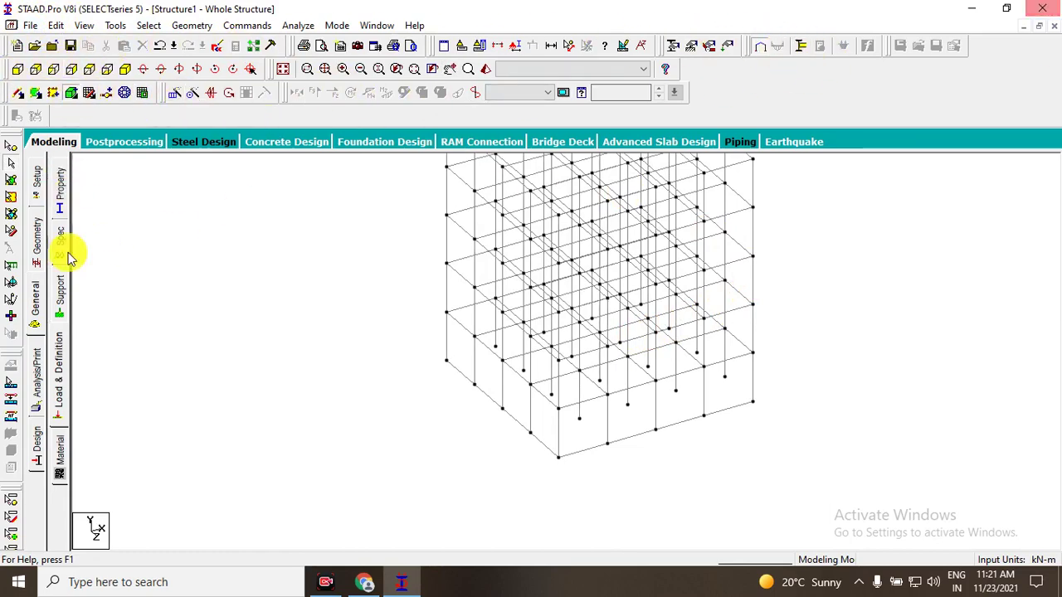
middle_click_drag(640, 308, 441, 355, "ctrl")
middle_click_drag(365, 285, 356, 227)
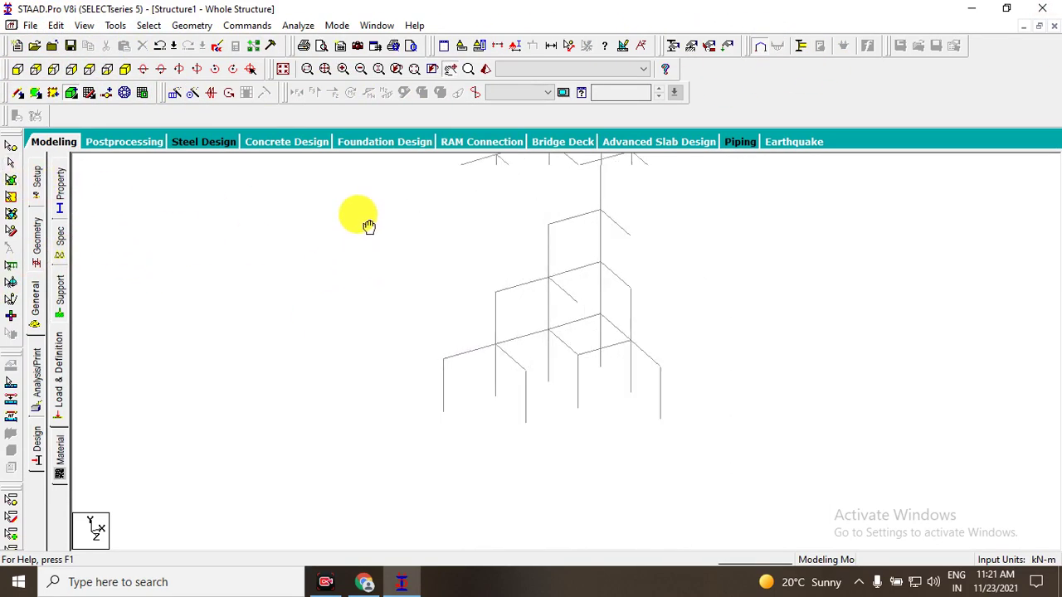
left_click(685, 444)
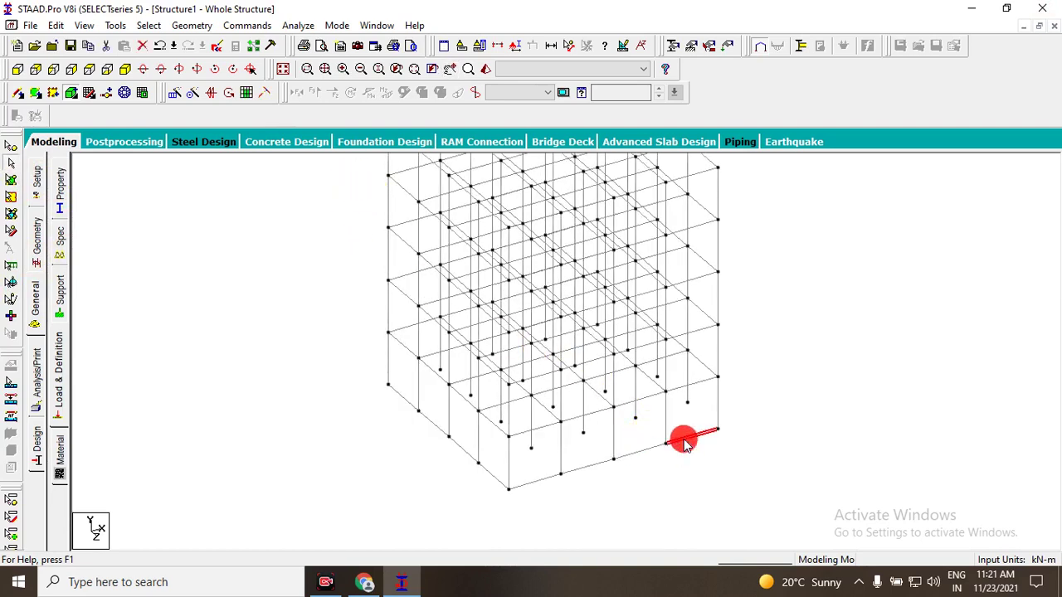
Clear the beam selection with the Nodes Cursor, then orbit the frame to new angles.
key("Delete")
key("Return")
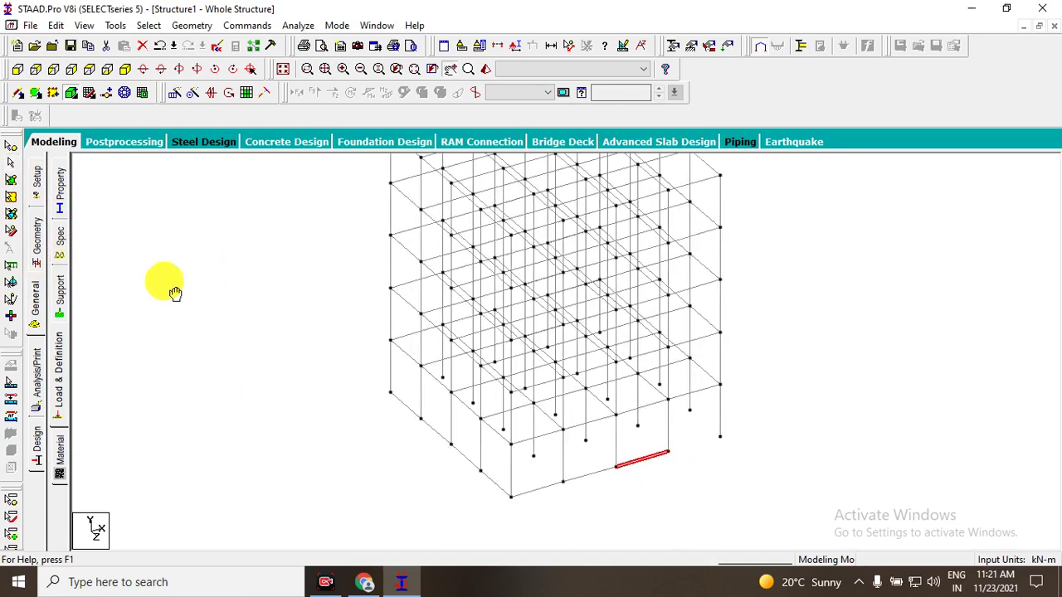
left_click(9, 149)
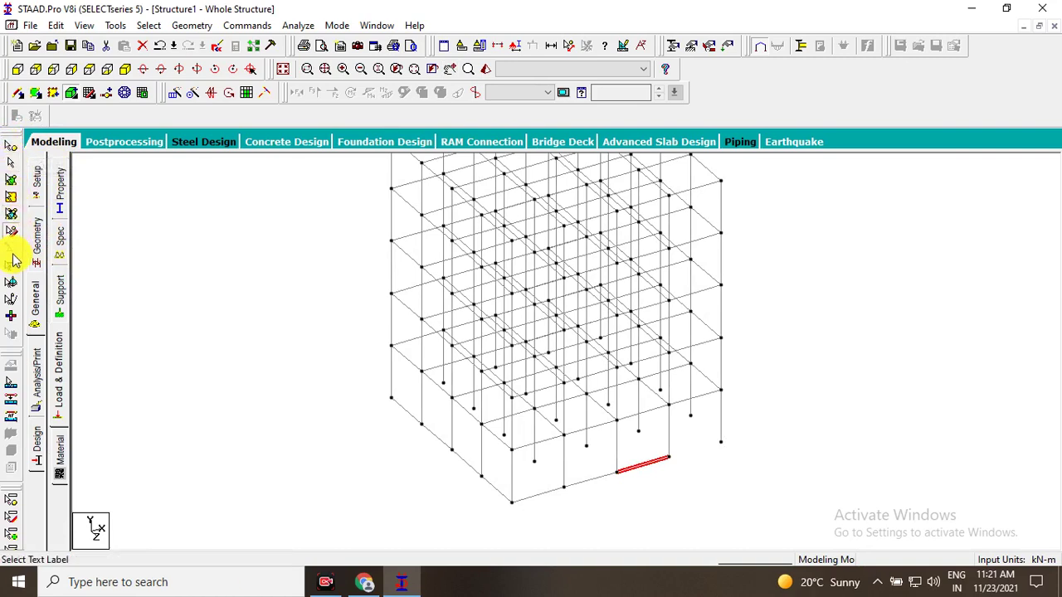
left_click(13, 286)
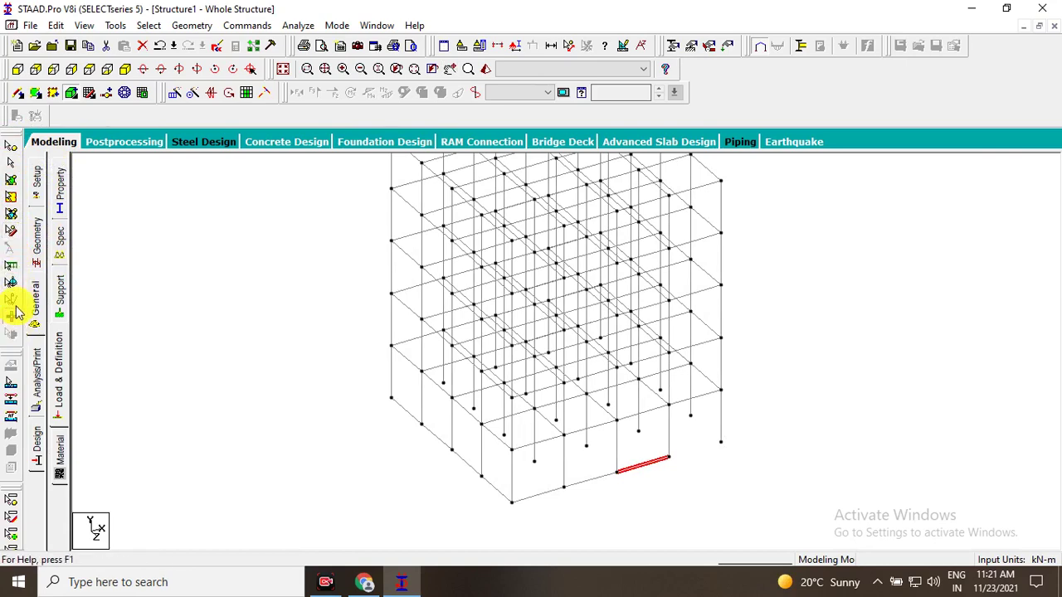
left_click(10, 170)
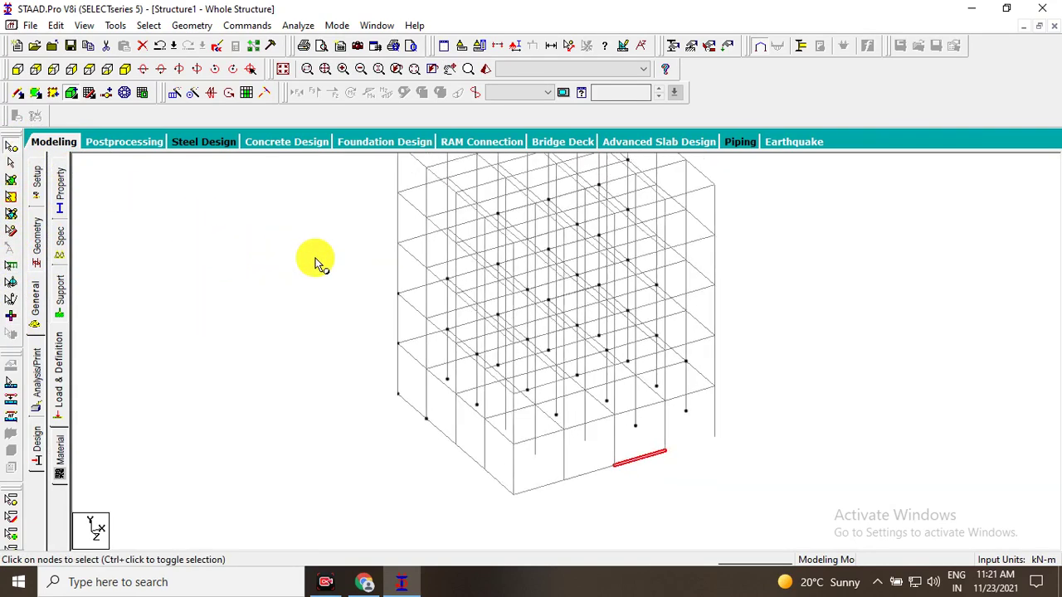
middle_click_drag(758, 350, 315, 308, "shift")
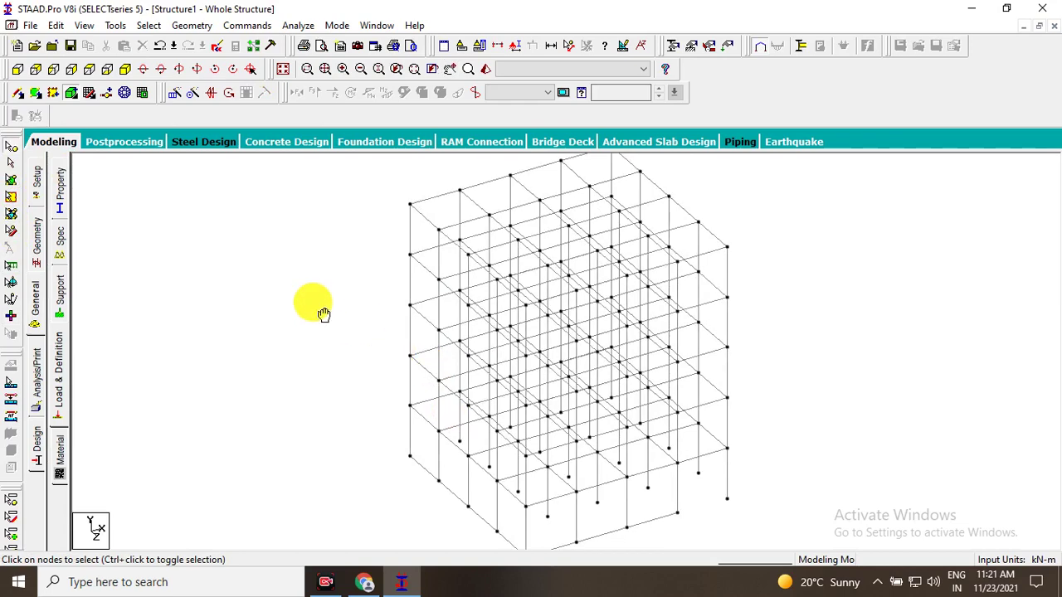
middle_click_drag(344, 254, 352, 204, "shift")
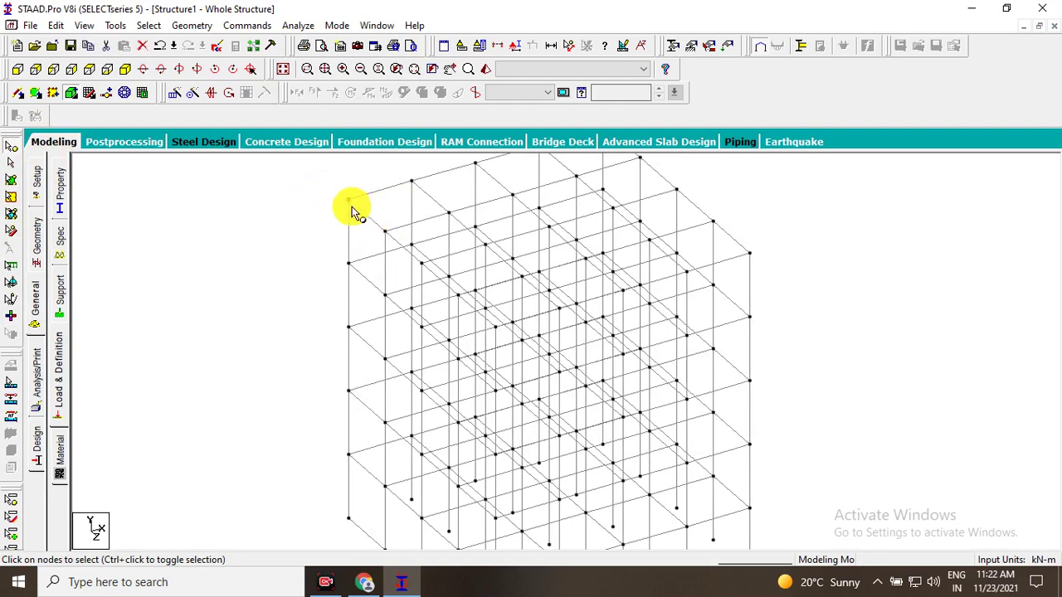
mouse_move(223, 258)
middle_mouse_down("shift")
mouse_move(417, 268)
mouse_move(66, 230)
mouse_move(24, 166)
middle_mouse_up("shift")
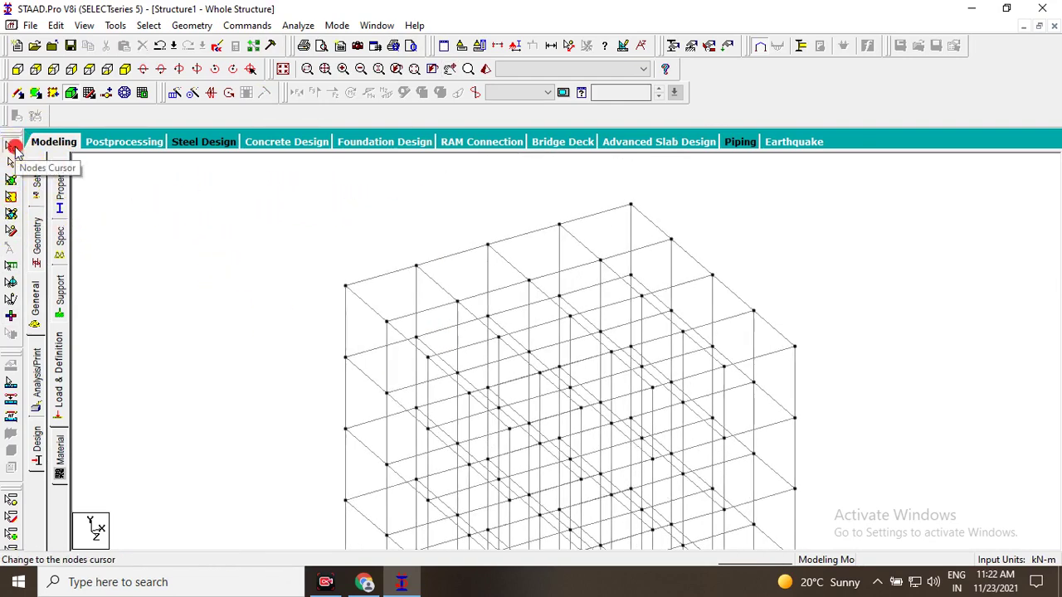
left_click(14, 147)
left_click_drag(326, 204, 777, 534)
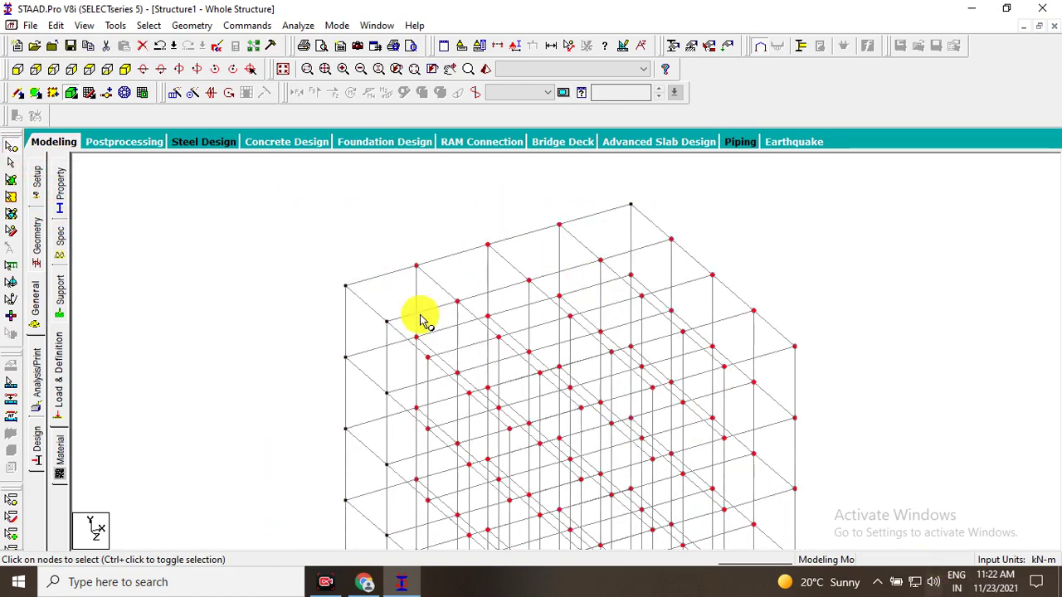
scroll(423, 320, "down", 2)
scroll(408, 266, "down", 1)
scroll(422, 325, "down", 1)
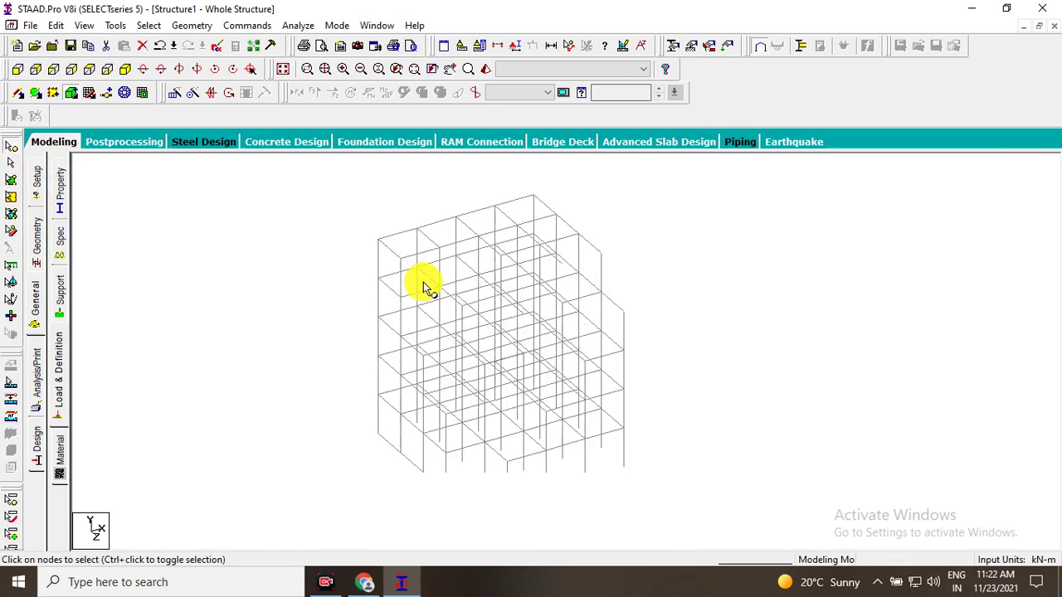
scroll(585, 384, "up", 2)
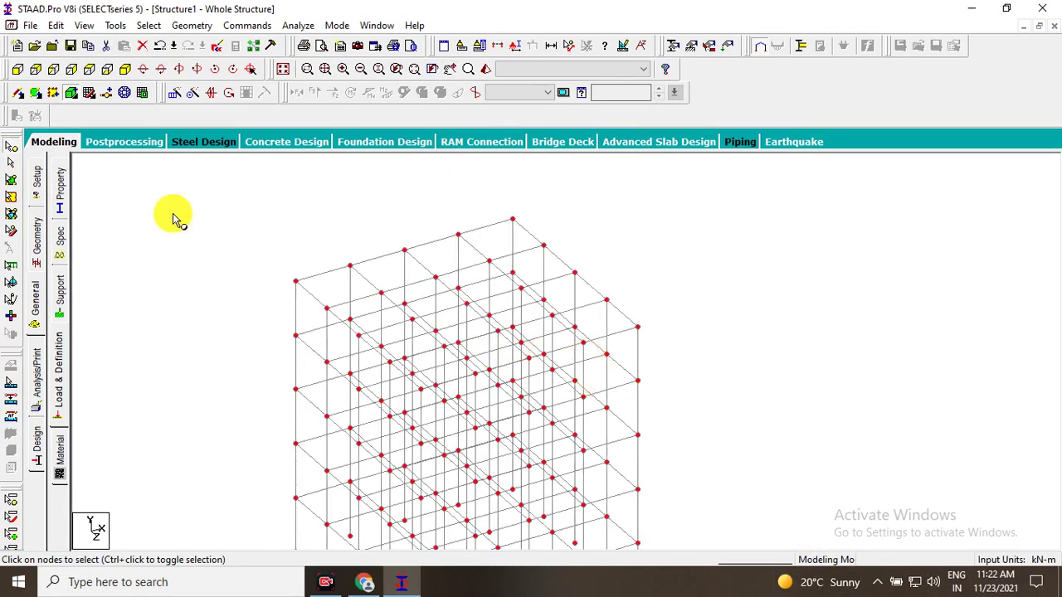
scroll(664, 379, "down", 1)
scroll(741, 373, "down", 1)
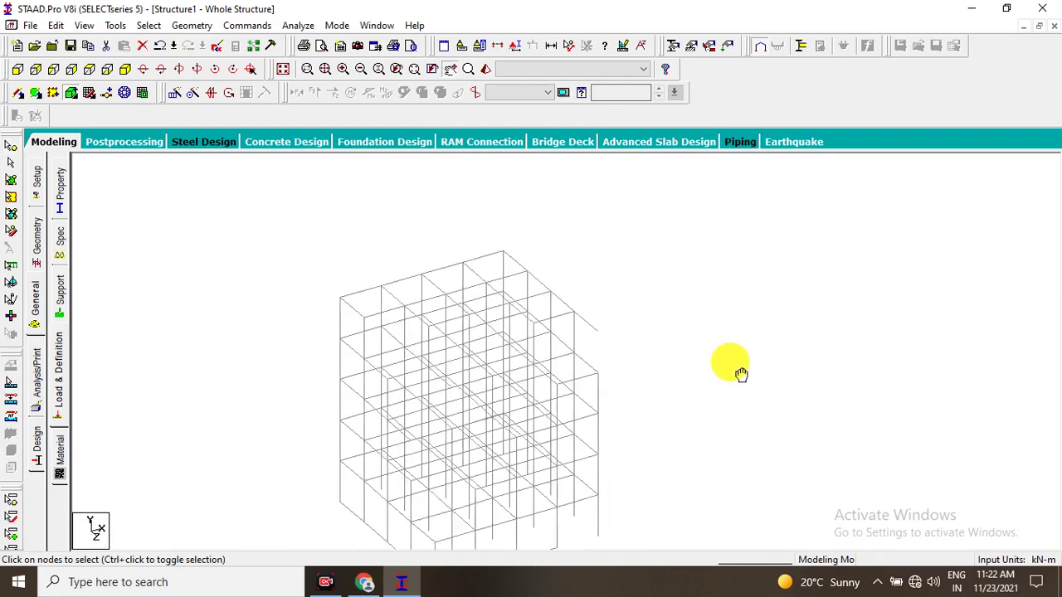
left_click(719, 337)
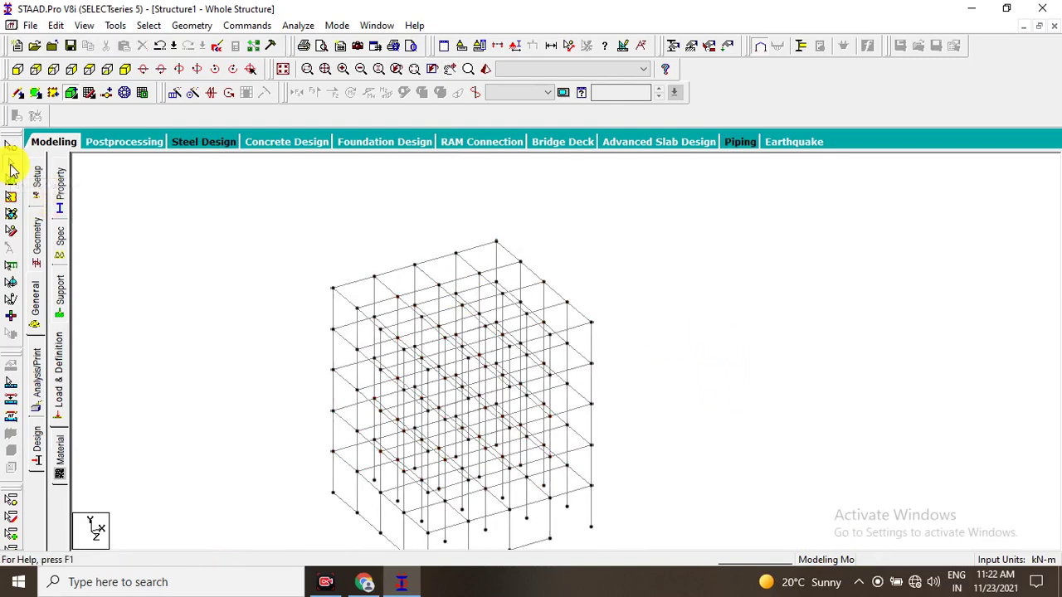
mouse_move(284, 282)
left_mouse_down()
mouse_move(356, 309)
mouse_move(653, 503)
left_mouse_up()
scroll(469, 350, "up", 1)
scroll(469, 350, "up", 1)
scroll(468, 352, "up", 2)
mouse_move(469, 353)
middle_mouse_down()
mouse_move(550, 356)
mouse_move(535, 491)
middle_mouse_up()
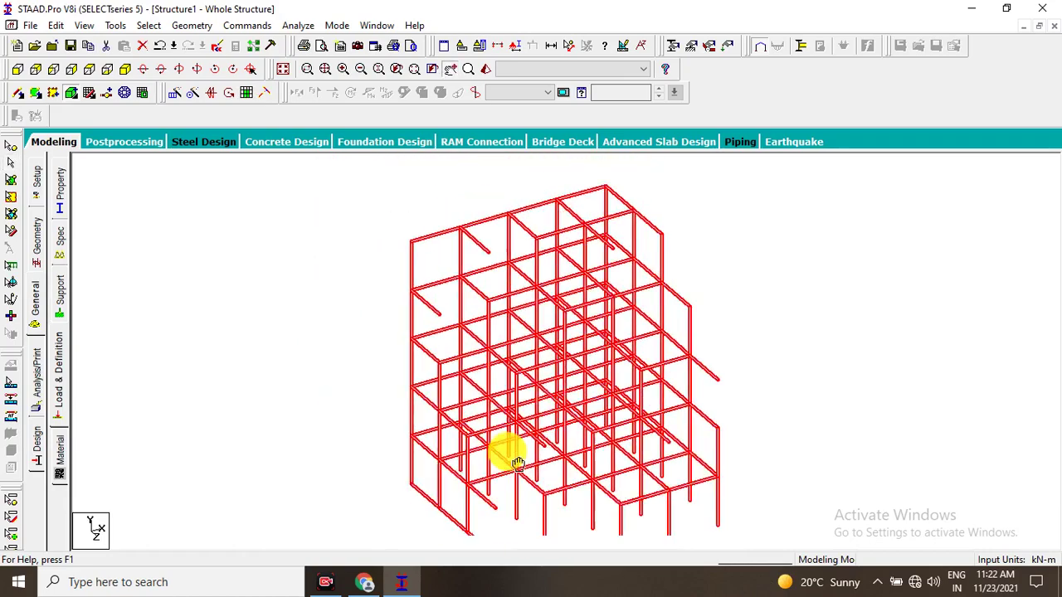
scroll(540, 418, "down", 2)
left_click(736, 361)
middle_click_drag(736, 361, 552, 403)
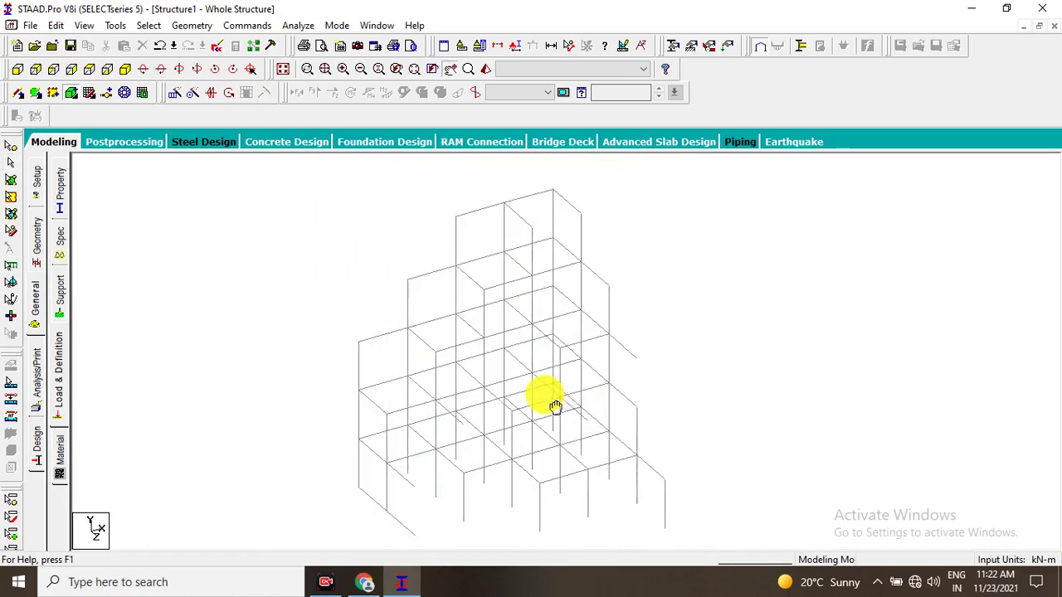
left_click(10, 187)
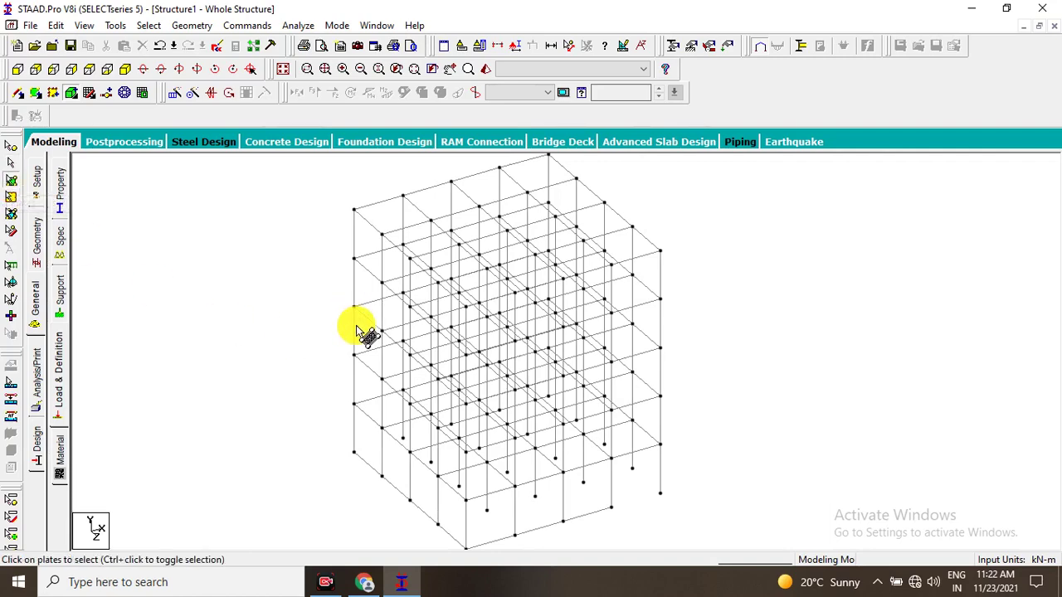
left_click_drag(320, 290, 652, 493)
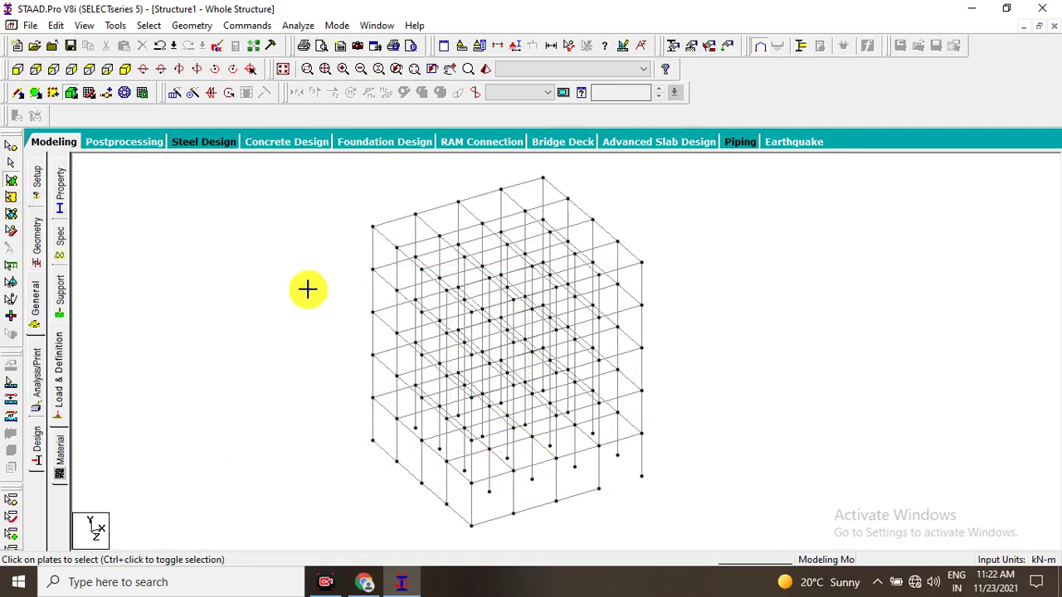
left_click(11, 214)
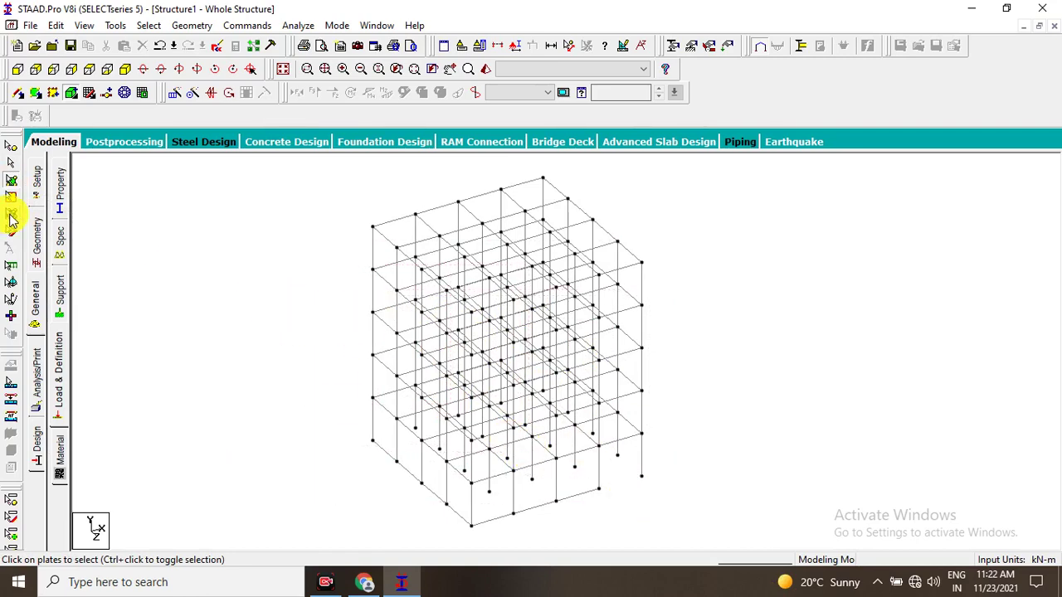
scroll(406, 303, "up", 1)
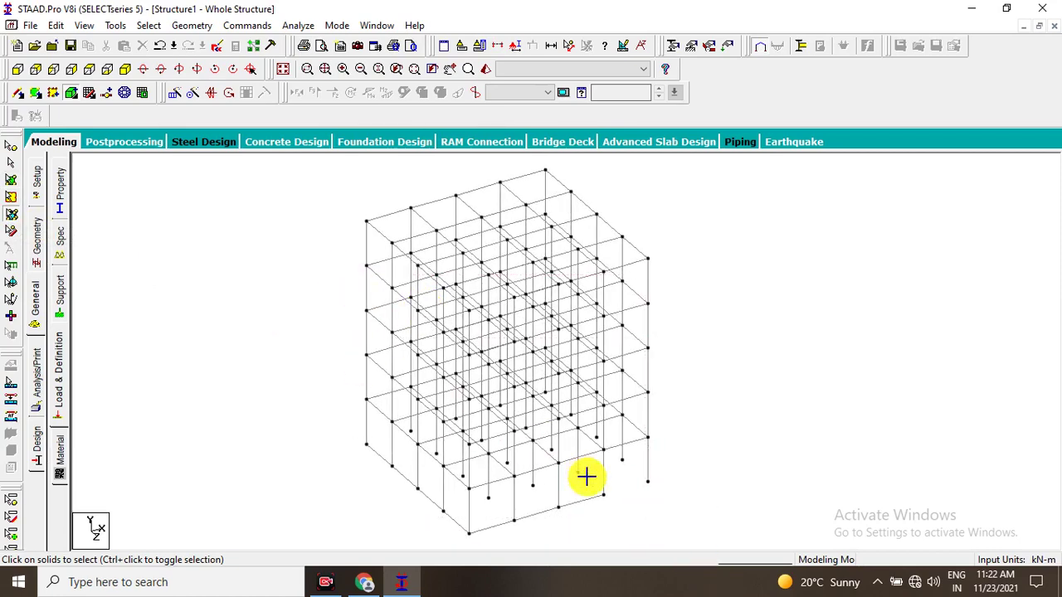
scroll(382, 311, "up", 1)
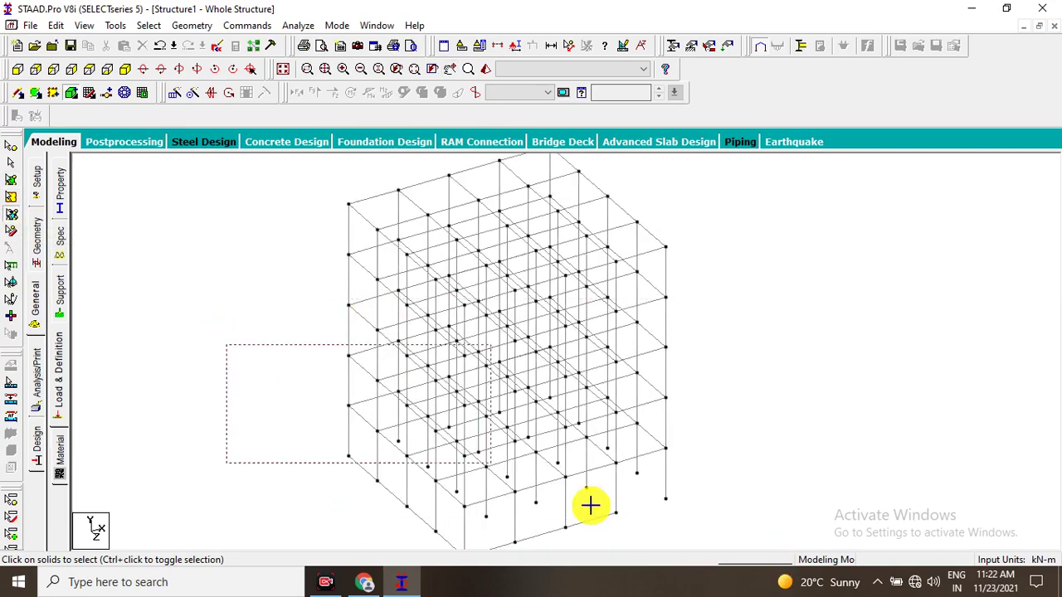
mouse_move(280, 290)
middle_mouse_down()
mouse_move(557, 531)
mouse_move(517, 339)
mouse_move(384, 223)
mouse_move(261, 304)
mouse_move(671, 386)
mouse_move(506, 356)
middle_mouse_up()
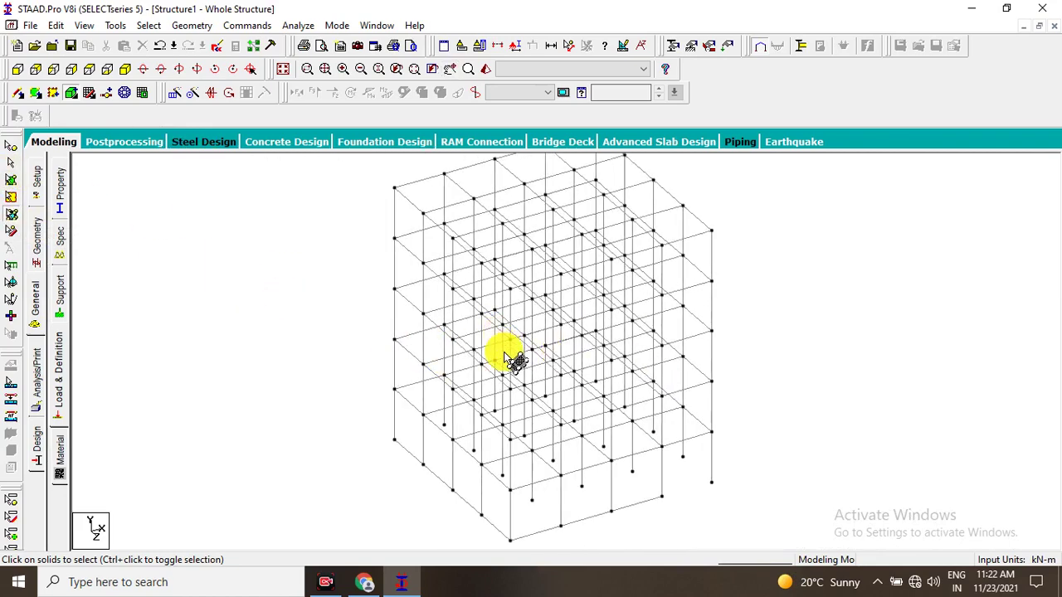
Select and delete the cross of members and the vertical member at the lower corner.
left_click(12, 231)
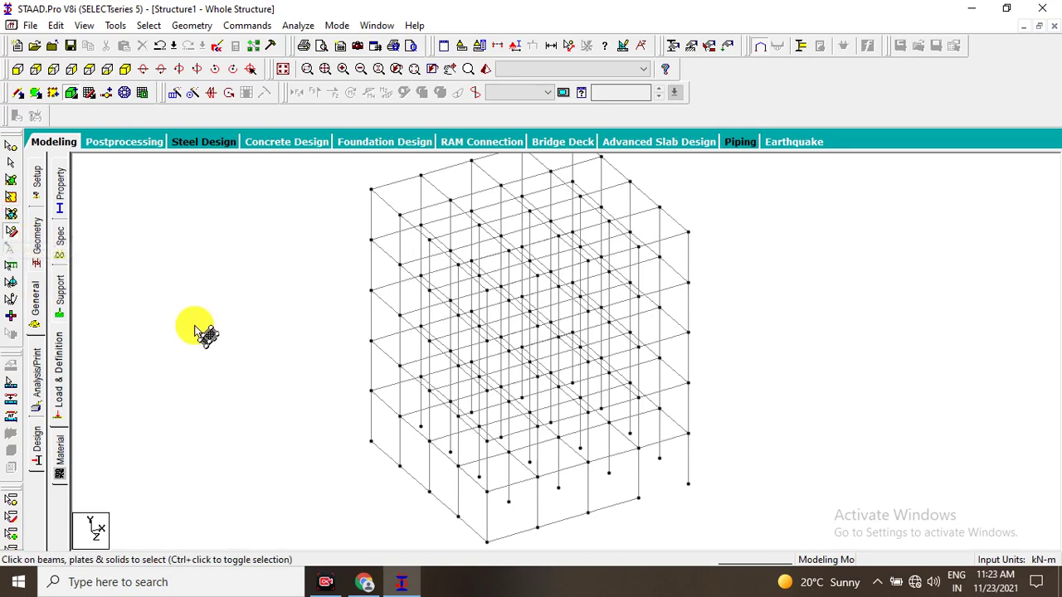
left_click_drag(446, 369, 489, 415)
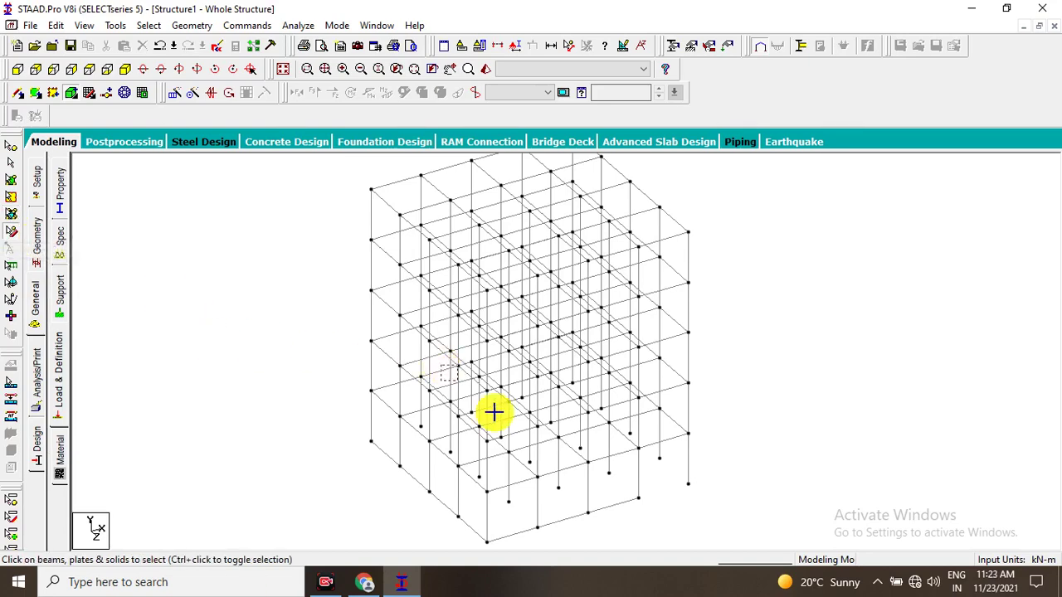
left_click(546, 479)
middle_click_drag(604, 462, 548, 403)
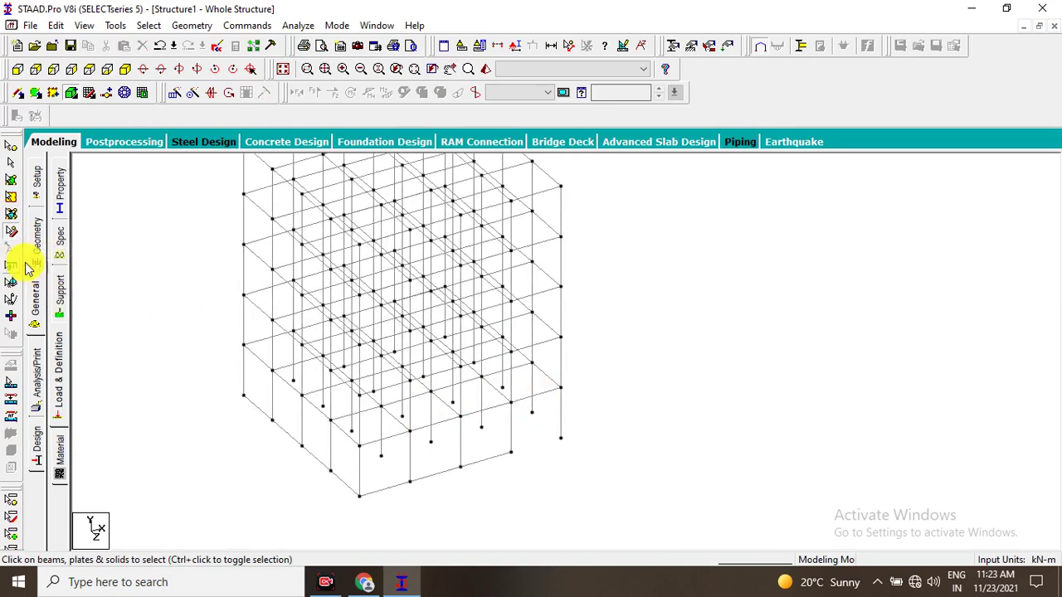
left_click(457, 384)
key("Delete")
left_click(560, 419)
key("Delete")
Delete the beams at the corner node, box-select the remaining corner members and inspect the corner.
left_click(553, 386)
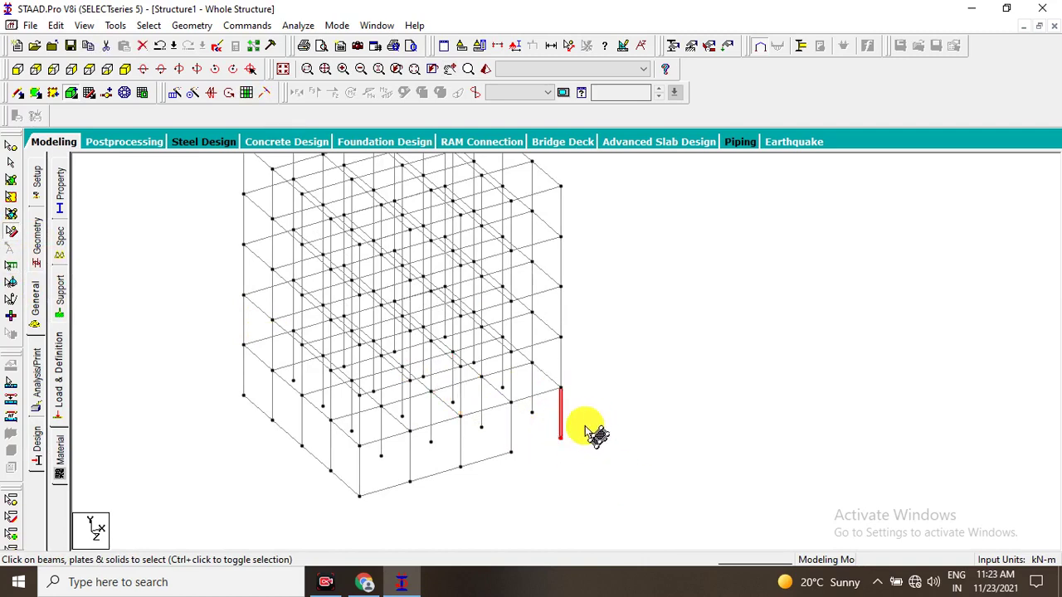
scroll(581, 427, "up", 1)
scroll(571, 421, "up", 2)
key("Delete")
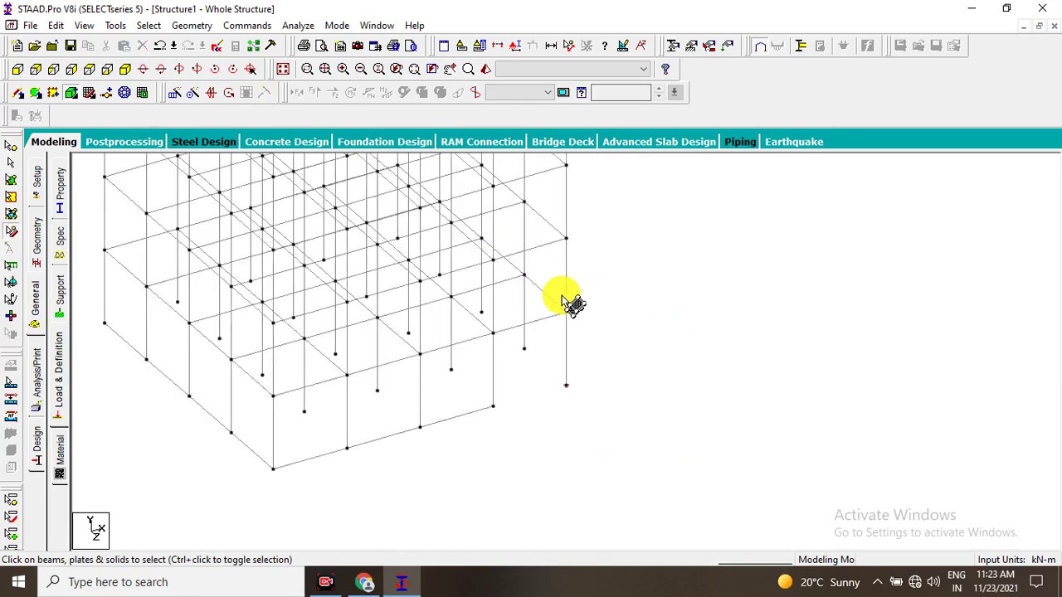
left_click(558, 304)
left_click(566, 325)
left_click_drag(557, 288, 580, 382)
scroll(569, 360, "up", 1)
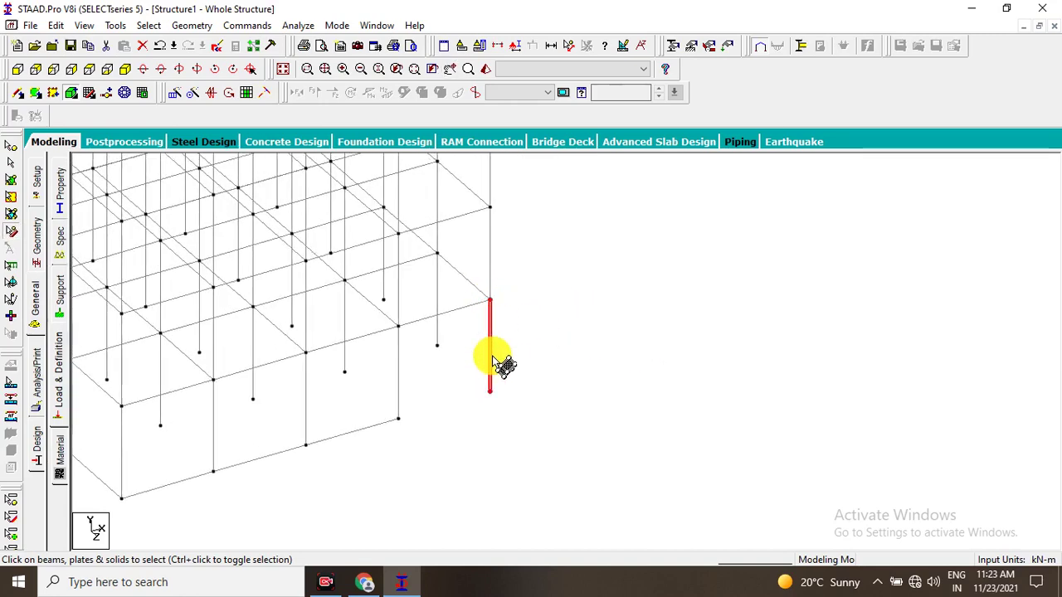
middle_click_drag(496, 359, 685, 326)
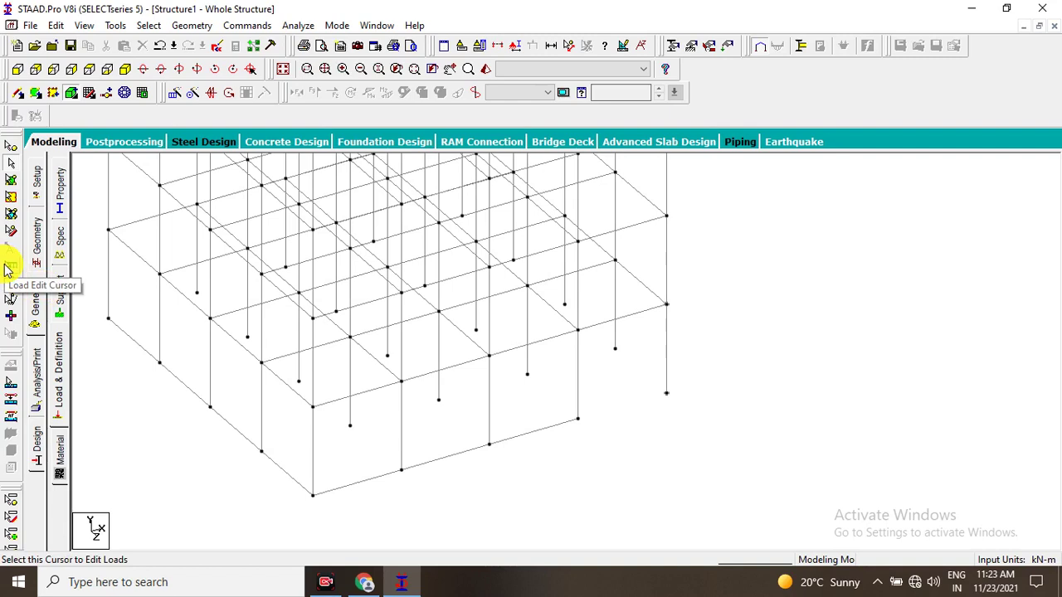
Switch to the Load Edit Cursor, try Form Member with no beams selected, and dismiss the warning.
left_click(8, 270)
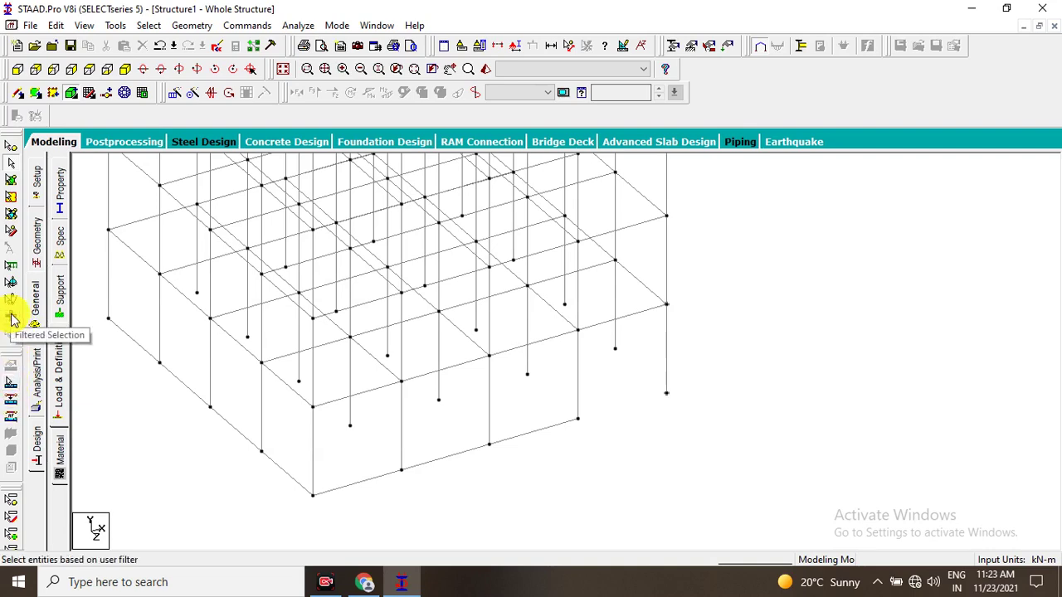
left_click(17, 405)
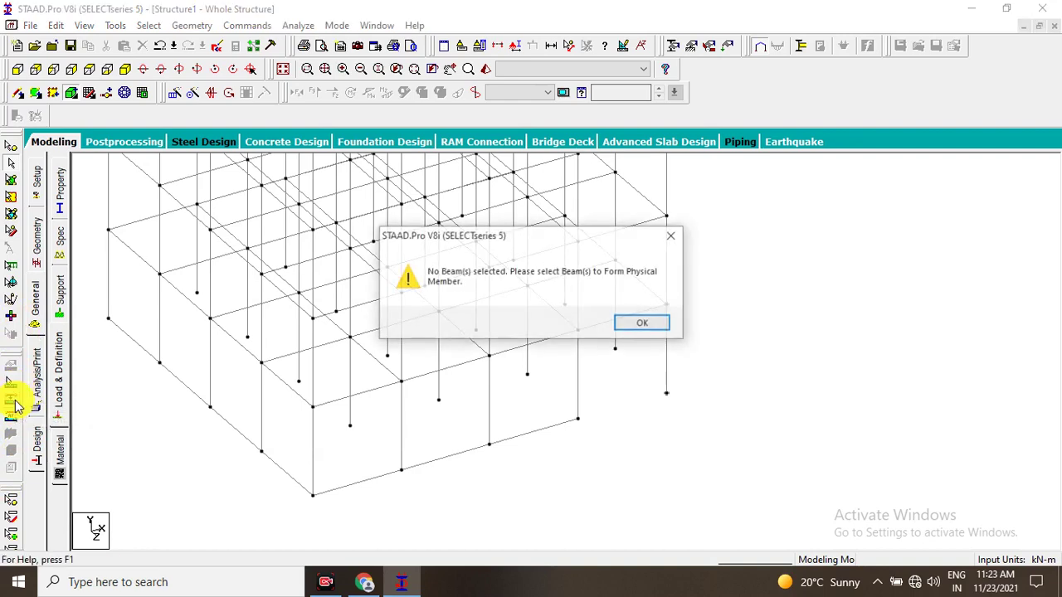
left_click(640, 322)
Try forming a physical member from a near-edge beam, dismiss the error, and rotate the model.
left_click(363, 399)
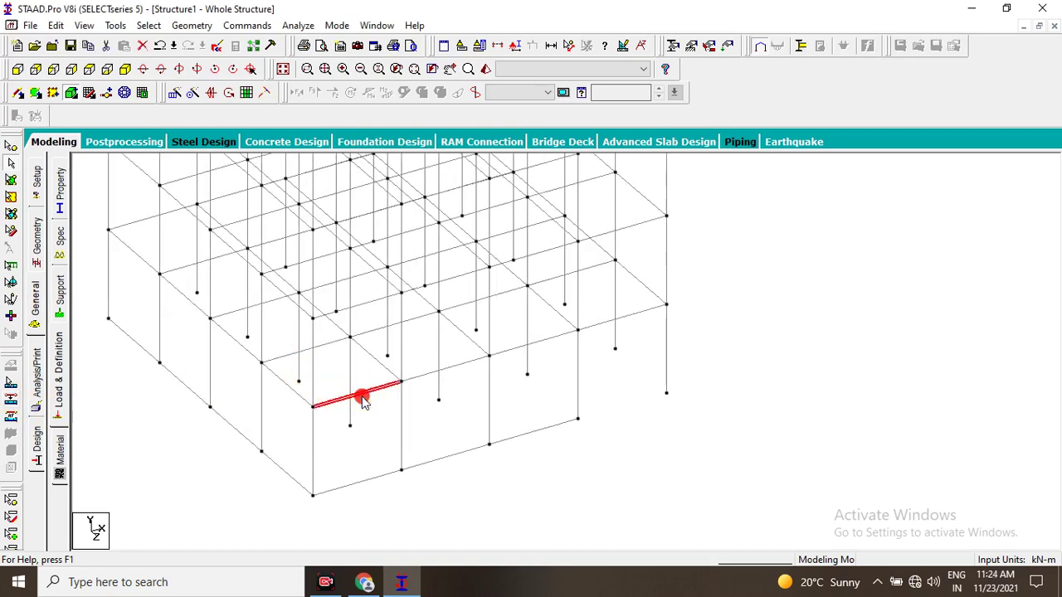
left_click(11, 407)
left_click(681, 237)
mouse_move(680, 236)
middle_mouse_down()
mouse_move(629, 330)
mouse_move(777, 315)
mouse_move(636, 327)
mouse_move(688, 325)
mouse_move(706, 290)
mouse_move(261, 255)
mouse_move(390, 285)
mouse_move(387, 275)
mouse_move(398, 274)
middle_mouse_up()
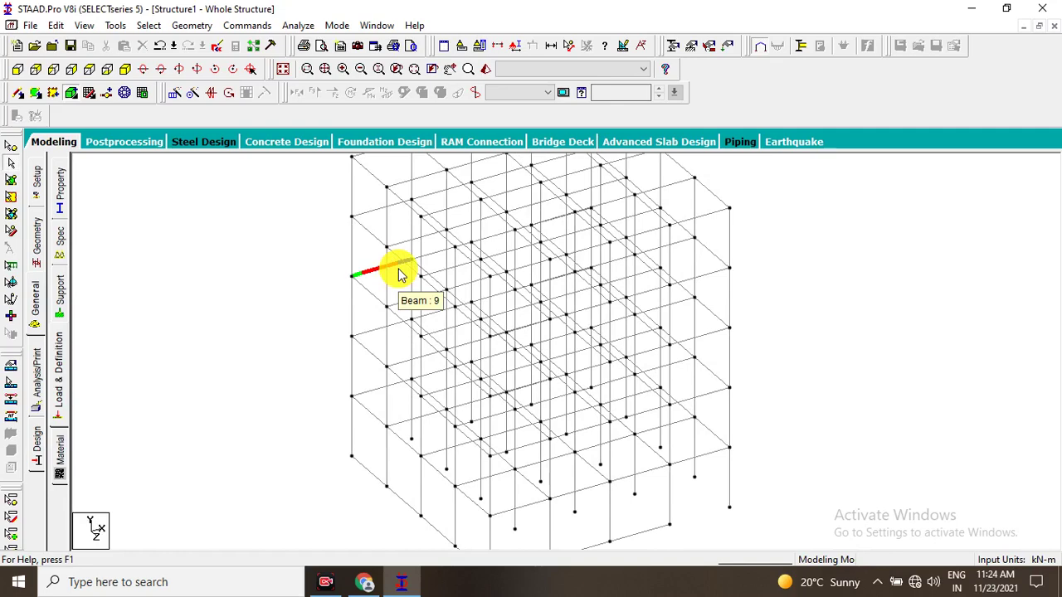
mouse_move(249, 230)
middle_mouse_down()
mouse_move(396, 242)
mouse_move(337, 278)
mouse_move(392, 260)
mouse_move(434, 313)
mouse_move(285, 214)
mouse_move(453, 374)
mouse_move(451, 365)
middle_mouse_up()
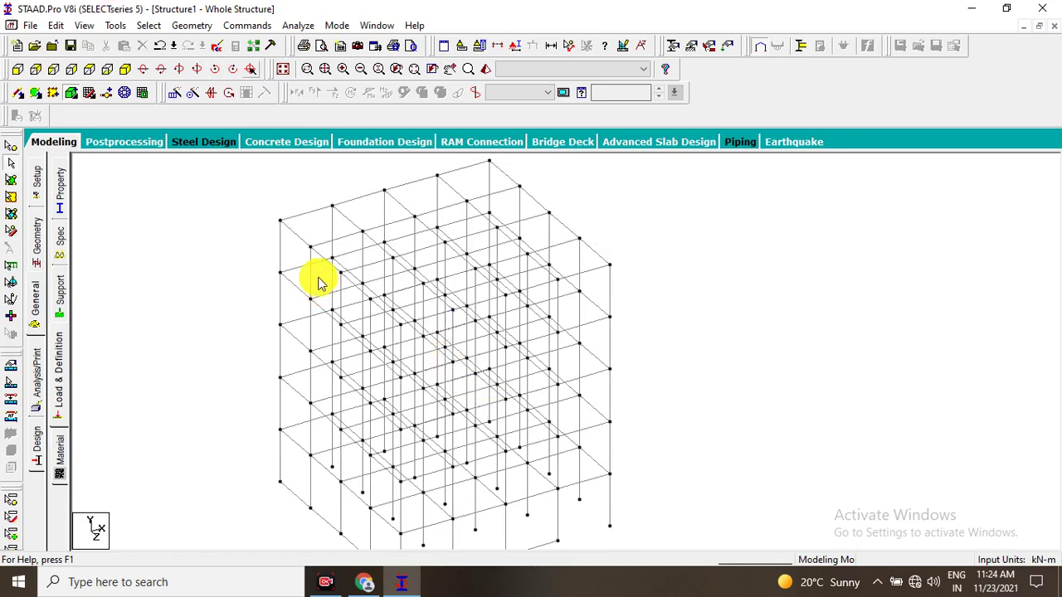
Window-select every member, delete the whole frame with confirmation, and bring up Job Info.
left_click_drag(247, 185, 912, 588)
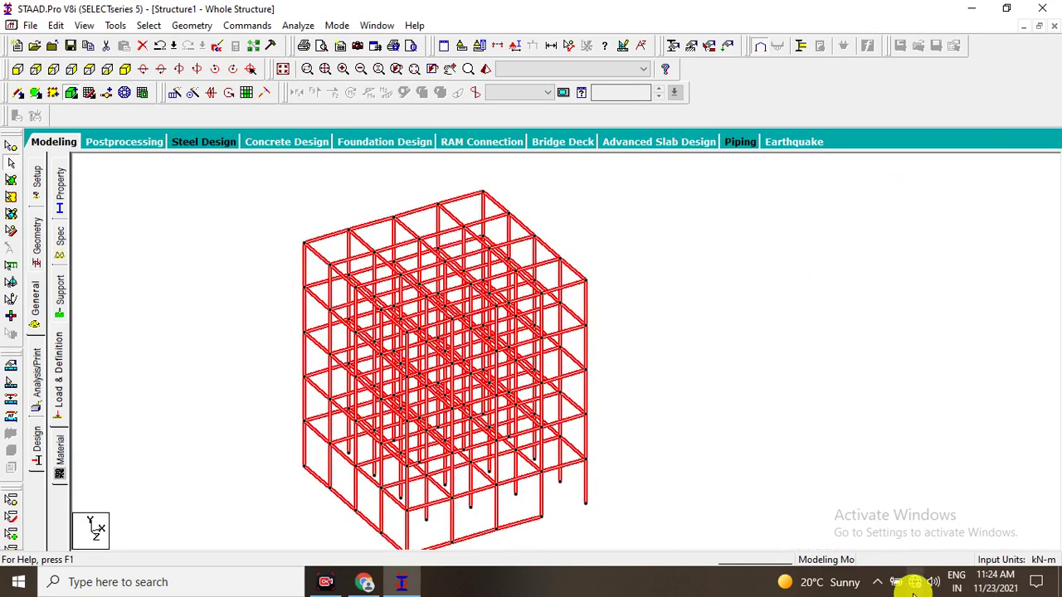
key("Delete")
key("Return")
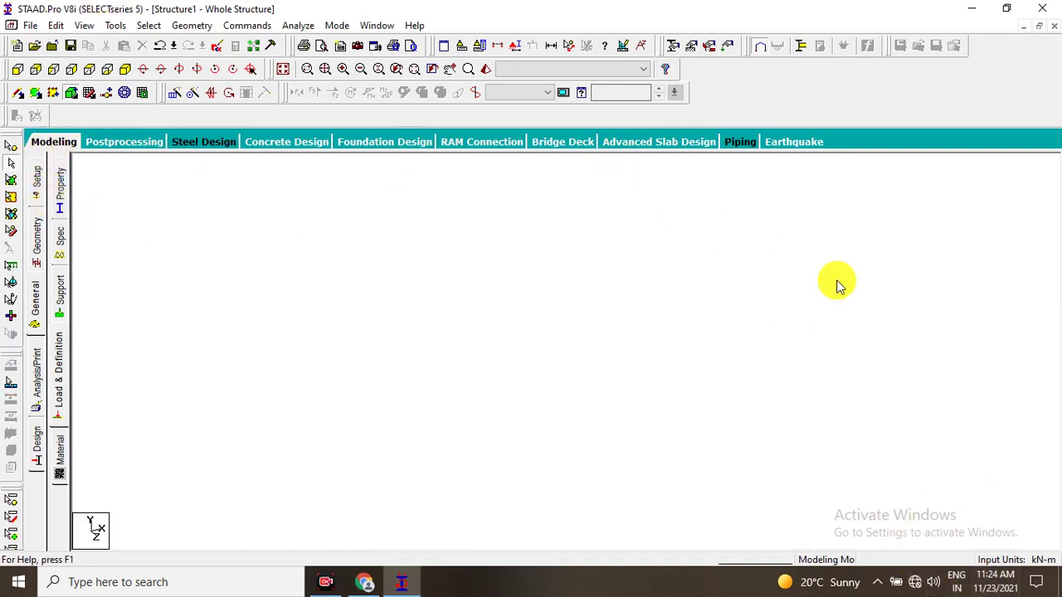
left_click(54, 143)
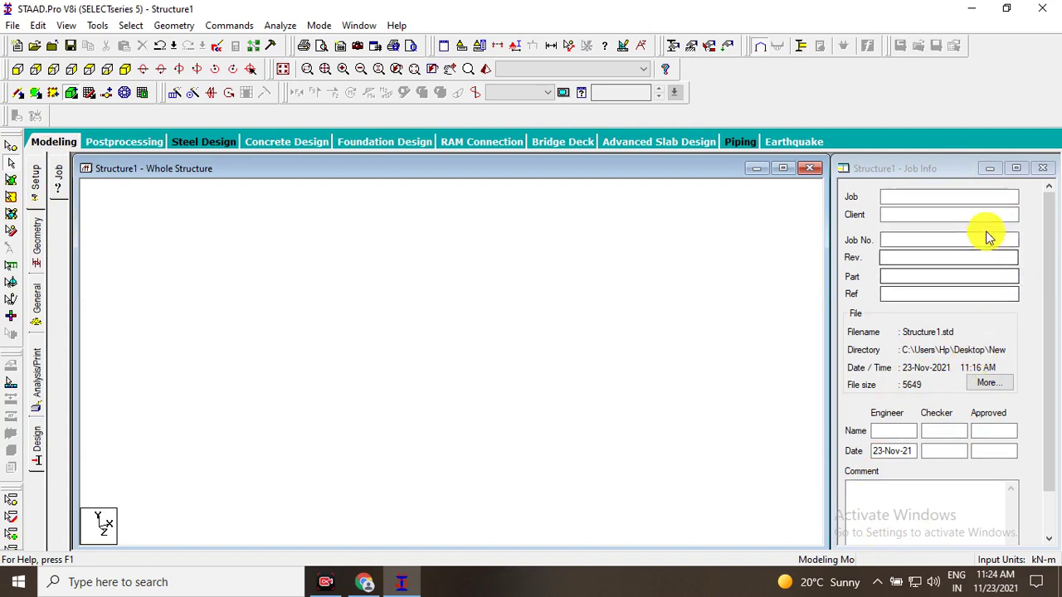
Look over the Job and Client fields on Structure1's Job Info page.
left_click(924, 197)
left_click(903, 215)
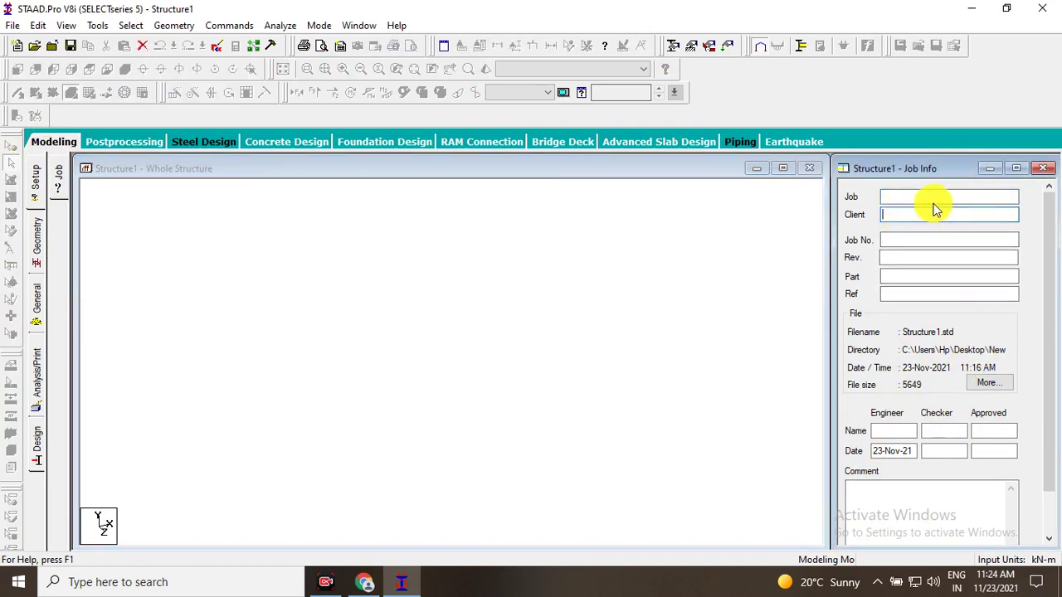
left_click(926, 197)
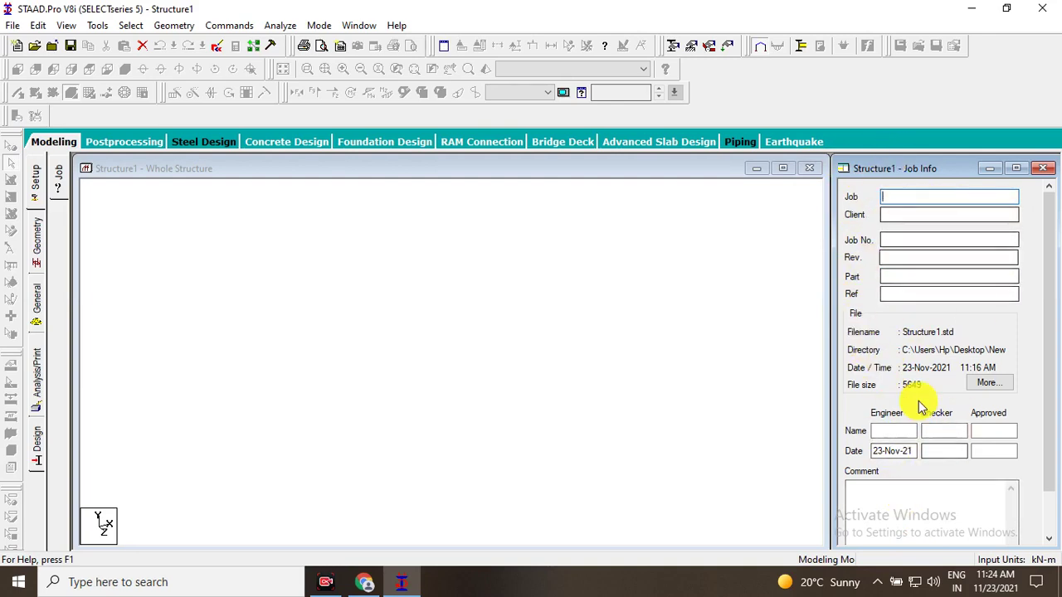
left_click(60, 182)
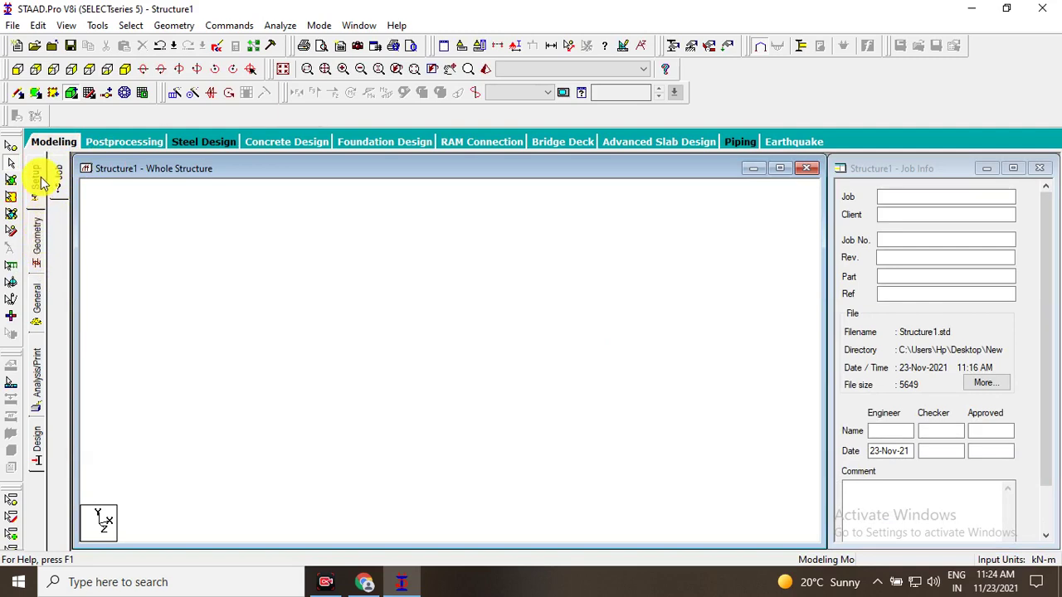
Open the Geometry page showing the default 0–10 grid and Snap Node/Beam panel.
left_click(37, 184)
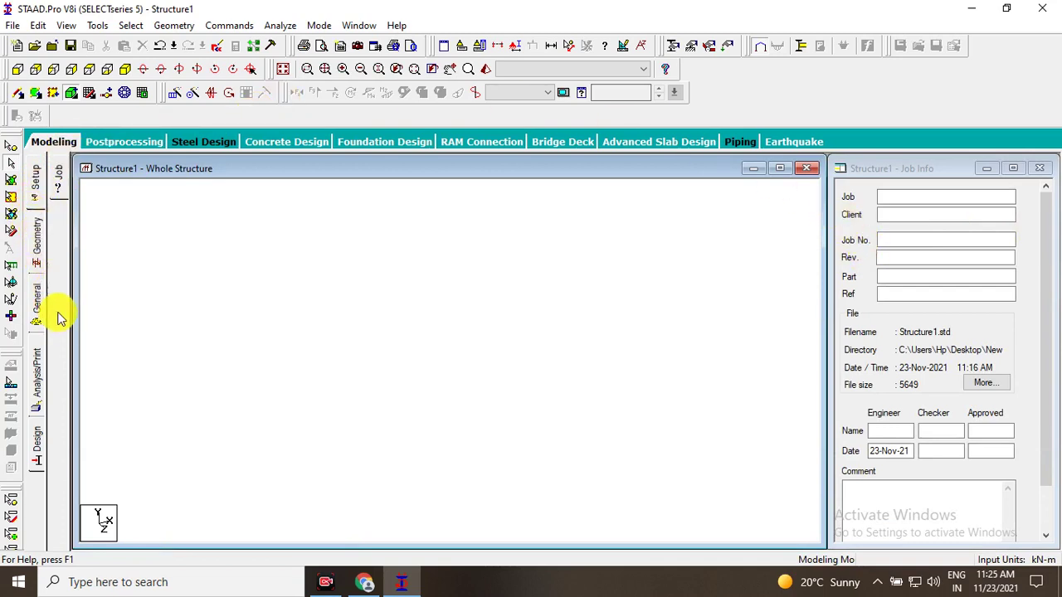
left_click(58, 179)
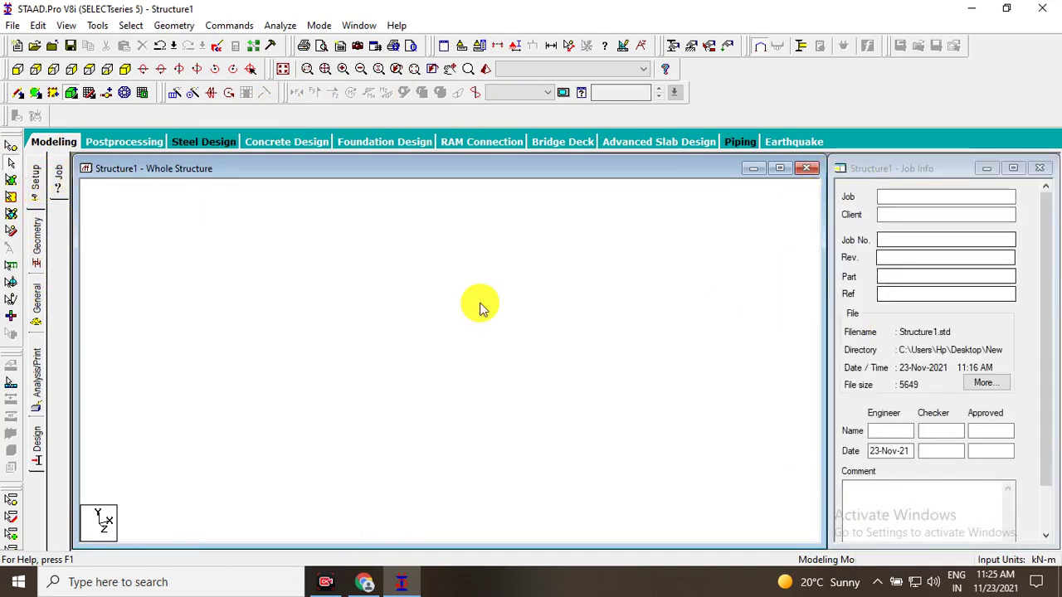
left_click(33, 235)
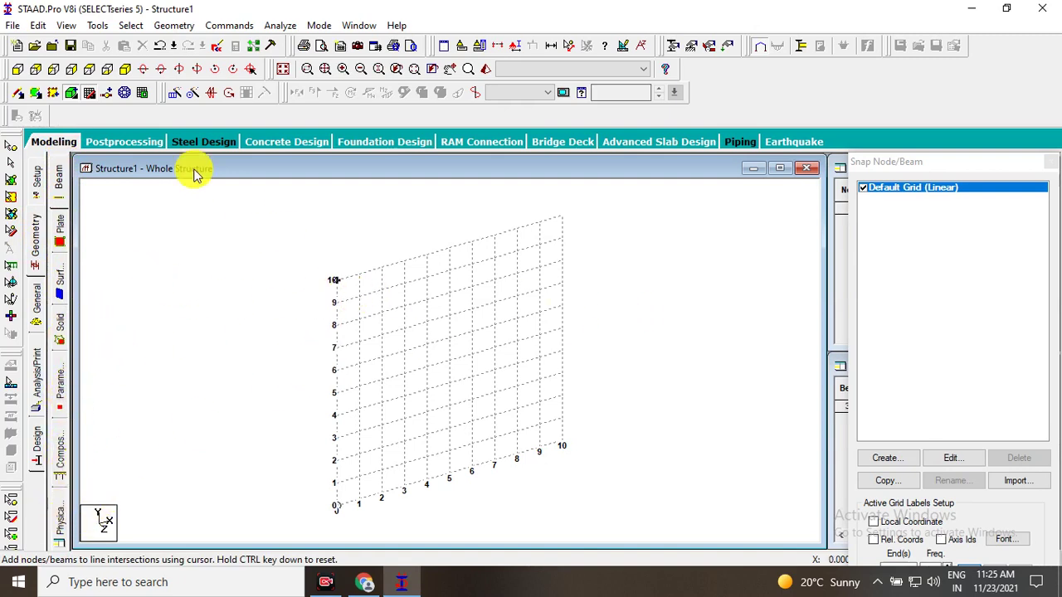
scroll(390, 300, "up", 1)
Toggle the Default Grid display off and on a few times.
middle_click_drag(390, 301, 500, 417)
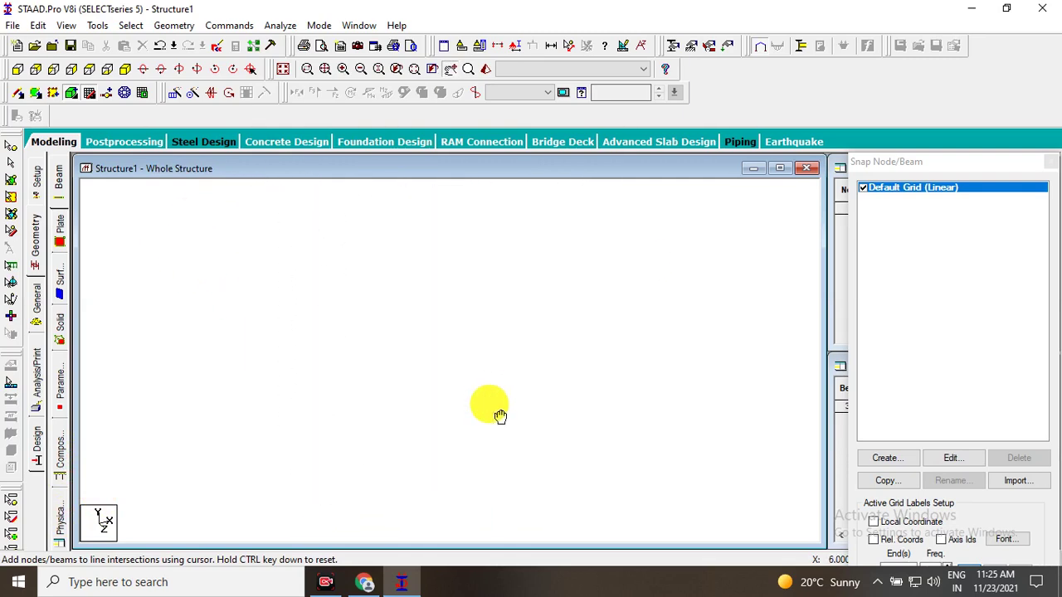
left_click(864, 188)
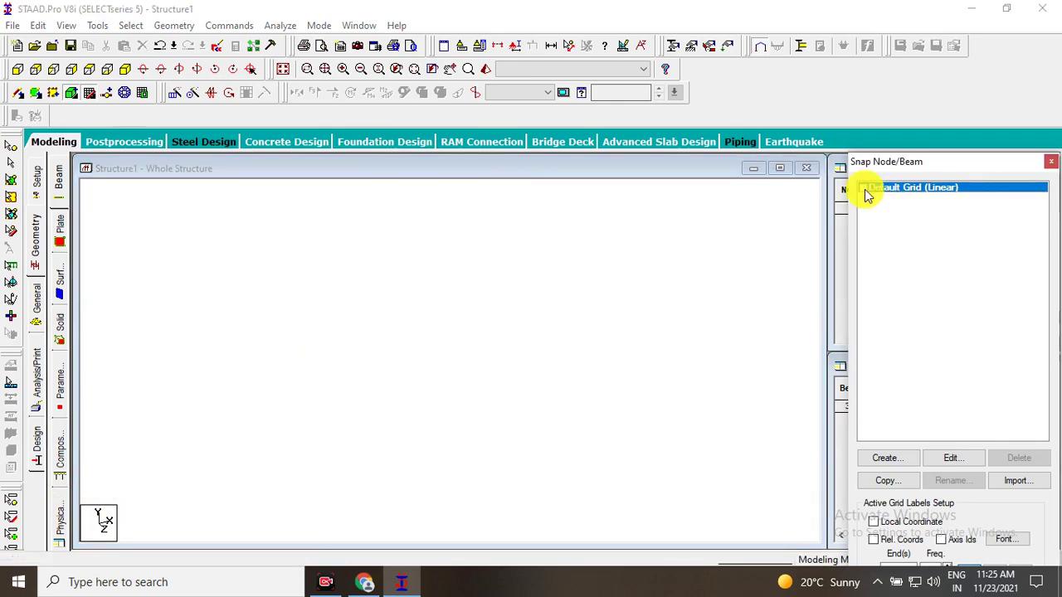
left_click(864, 189)
left_click(864, 190)
left_click(864, 189)
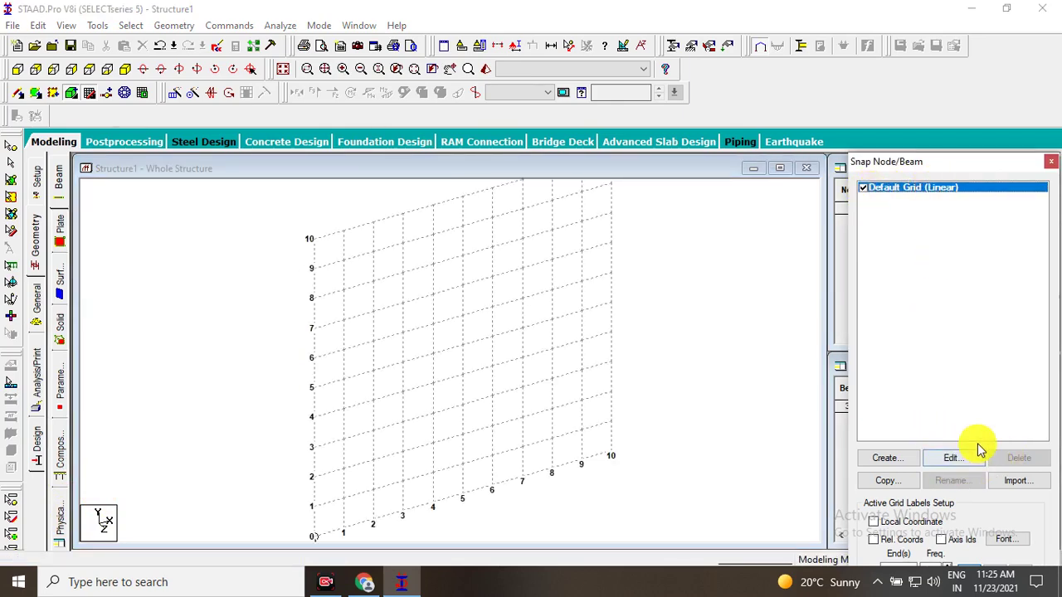
Accept the Linear grid settings unchanged, then close the Snap Node/Beam panel.
left_click(954, 460)
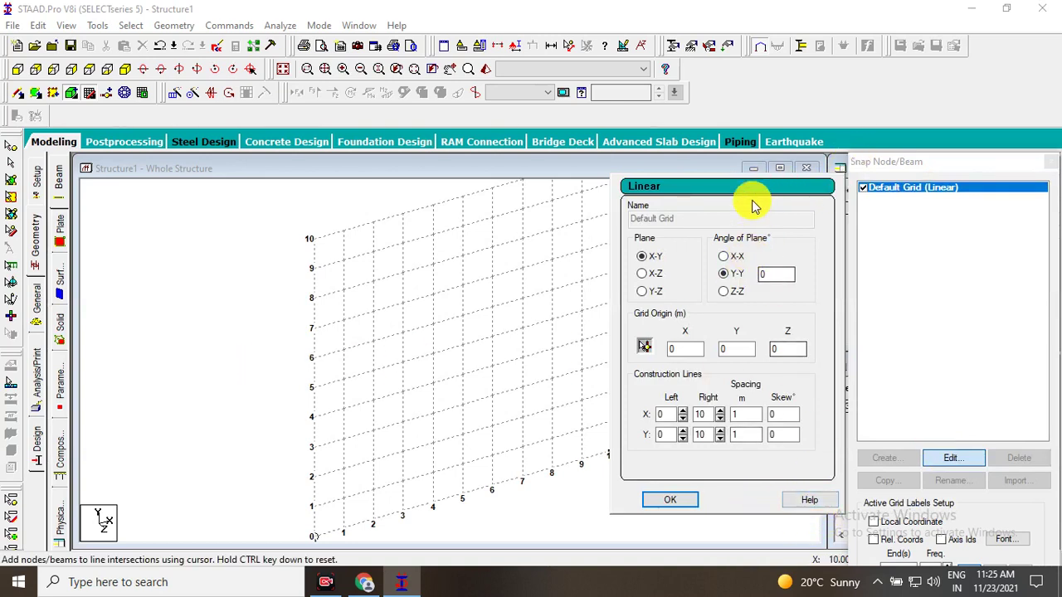
left_click(671, 499)
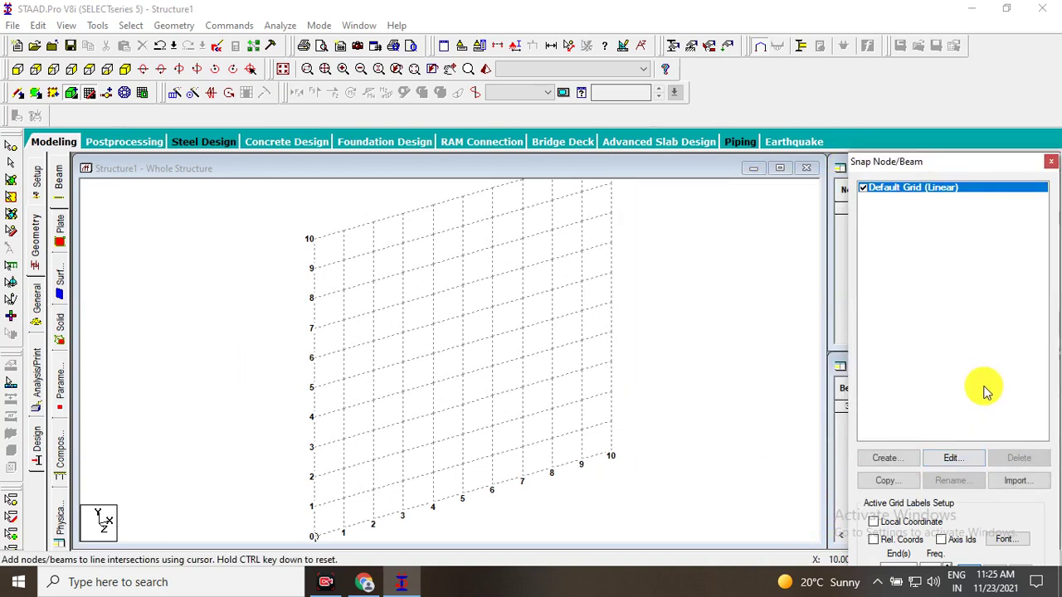
left_click(1052, 163)
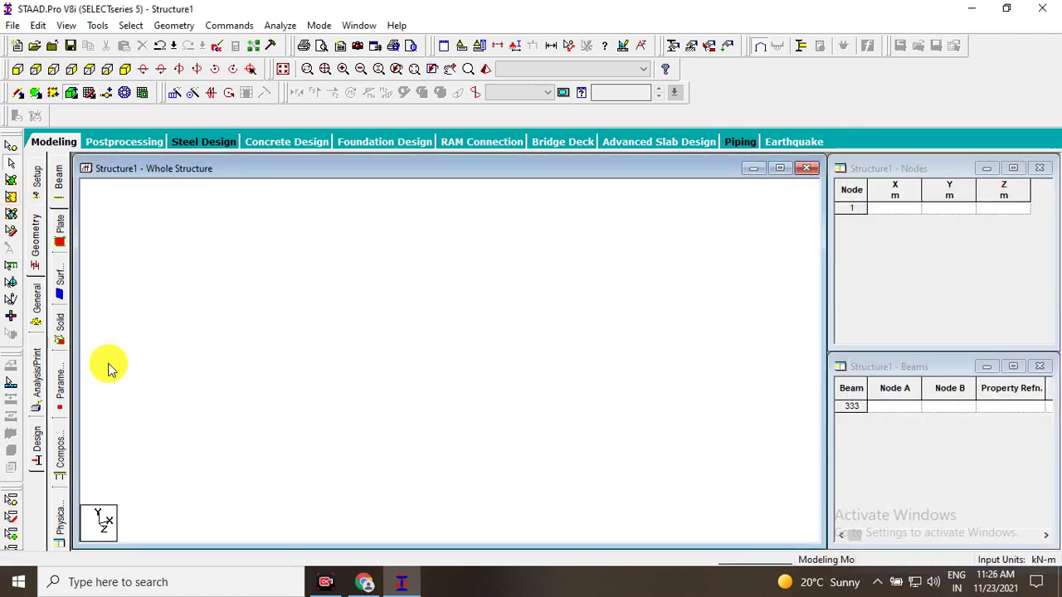
Draw a closed chain of seven beams through seven grid points.
left_click(60, 177)
mouse_move(238, 289)
left_mouse_down()
mouse_move(231, 329)
mouse_move(89, 202)
left_mouse_up()
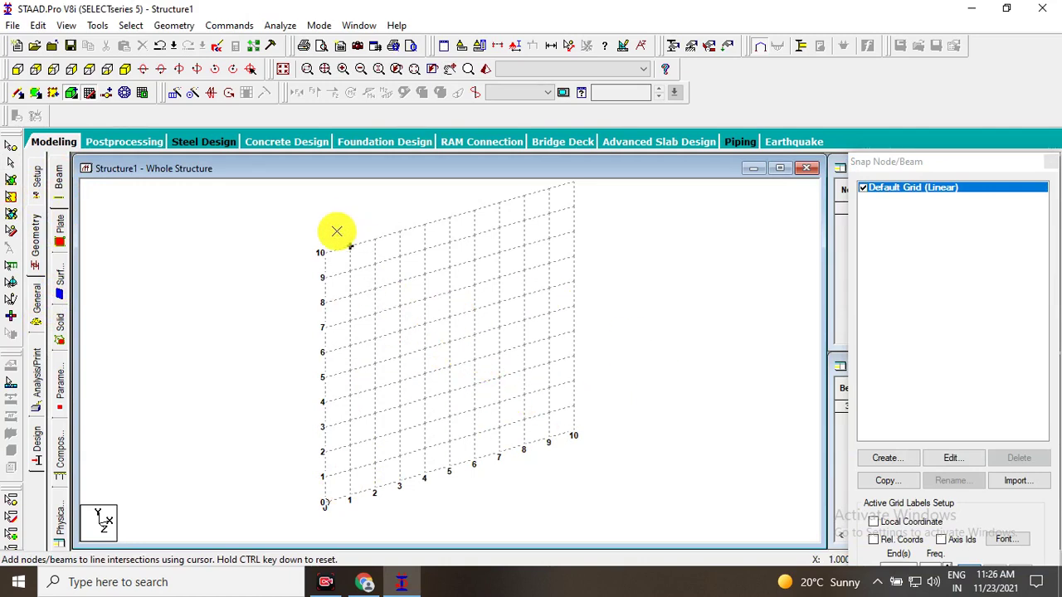
left_click(349, 420)
left_click(523, 395)
left_click(499, 353)
left_click(549, 288)
left_click(449, 292)
left_click(474, 335)
left_click(325, 328)
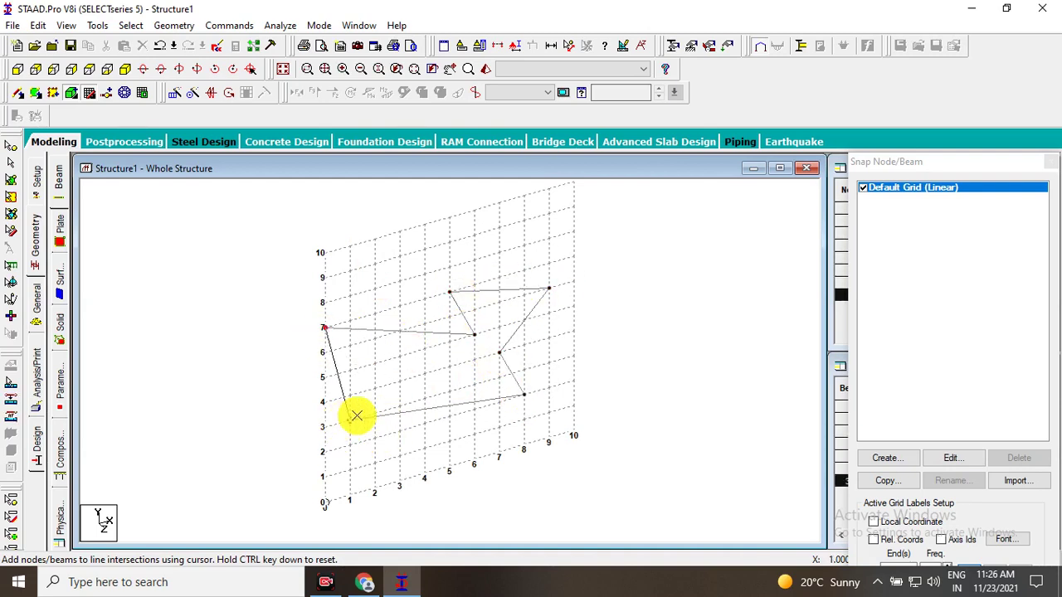
left_click(356, 422)
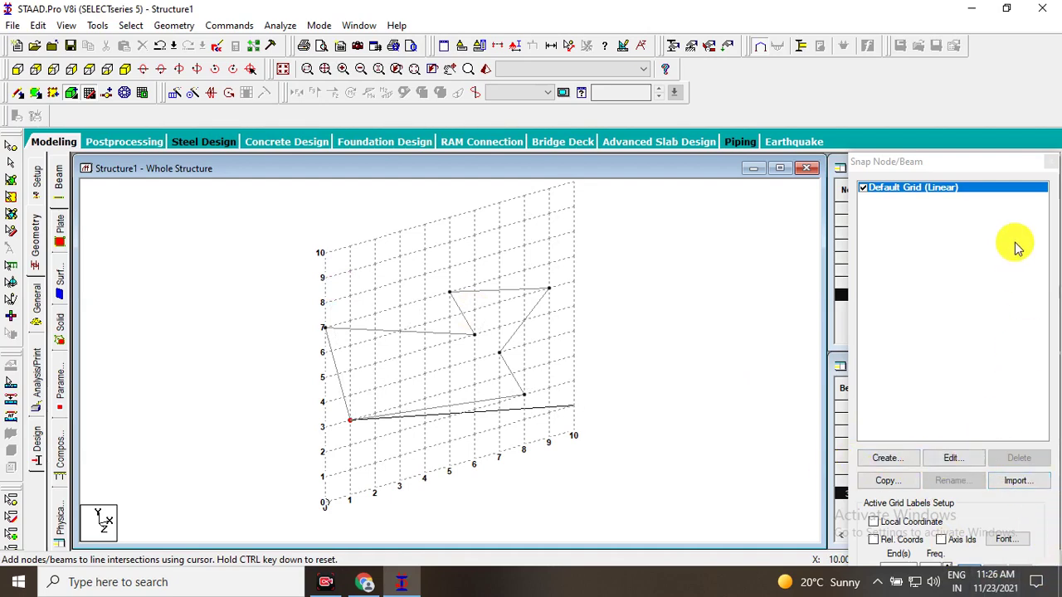
Close the Snap Node/Beam panel and zoom out on the outline.
left_click(1051, 162)
scroll(713, 332, "down", 3)
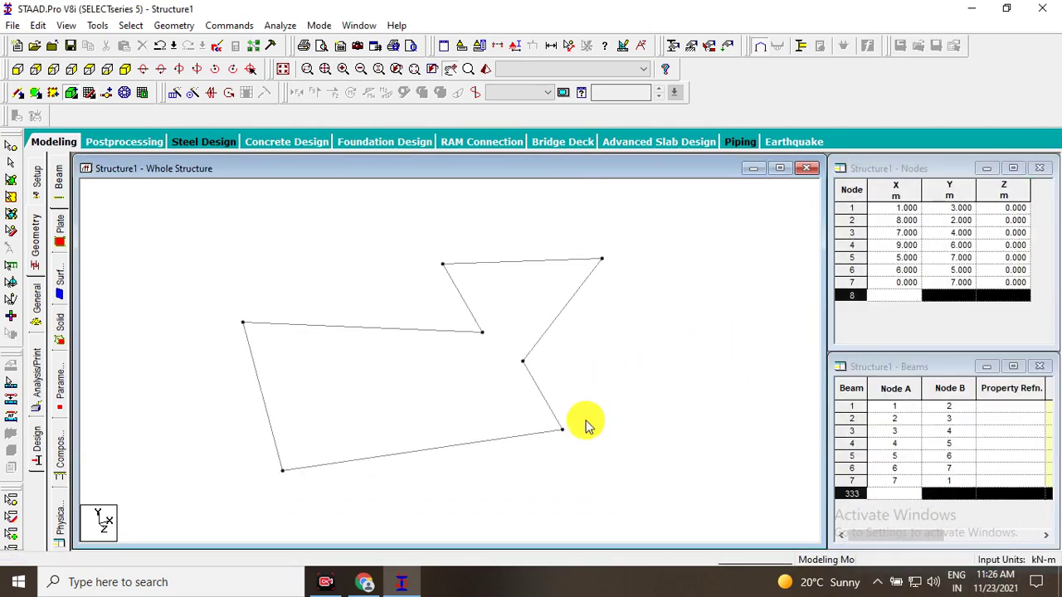
scroll(332, 270, "down", 1)
scroll(434, 351, "down", 1)
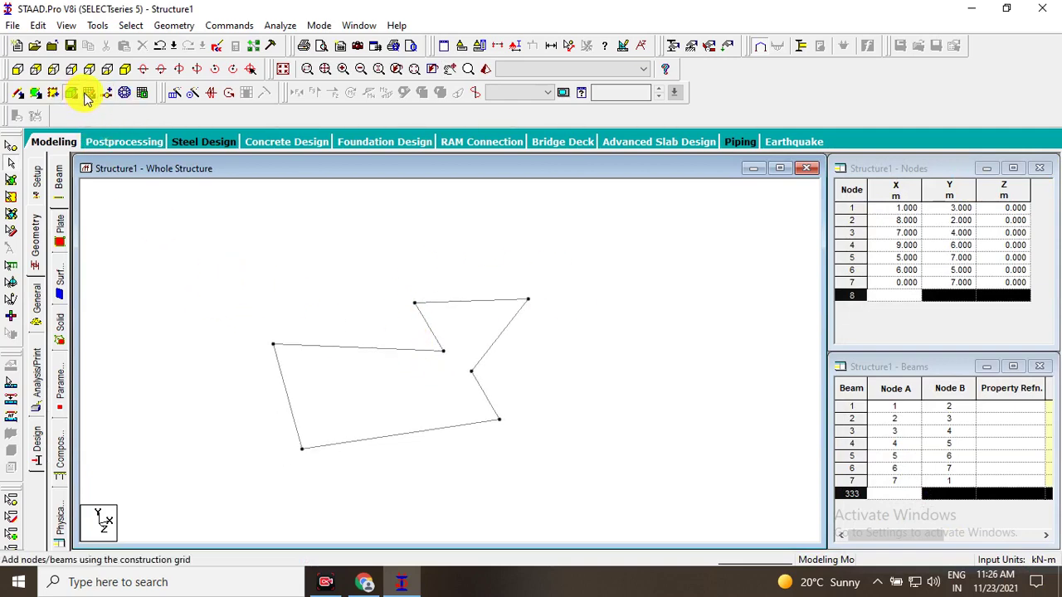
Reopen Snap Node/Beam, answer Yes to Auto Save, cancel Save As, and rotate the grid view.
left_click(86, 93)
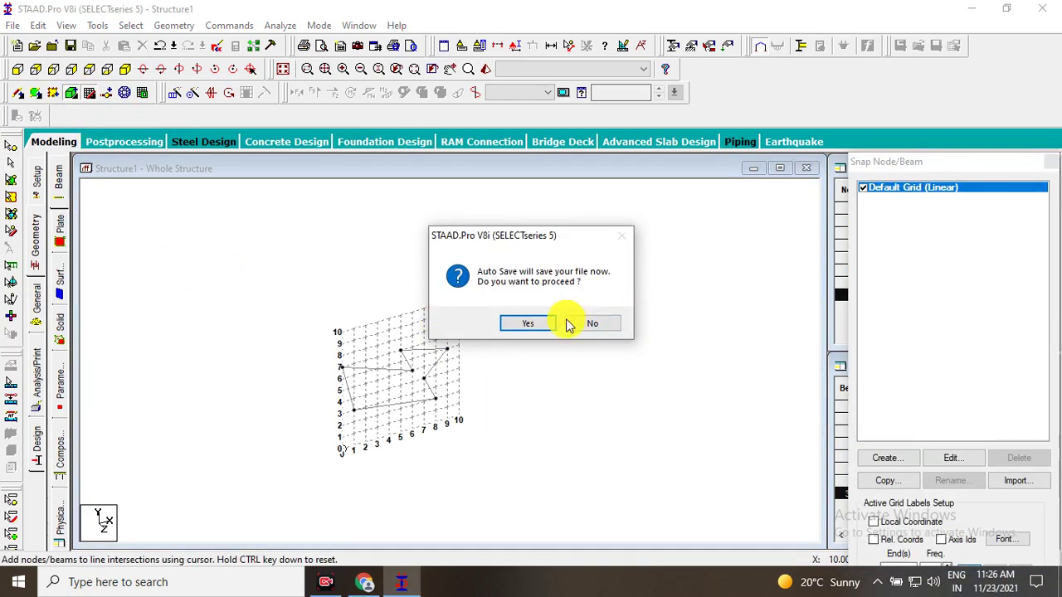
left_click(526, 323)
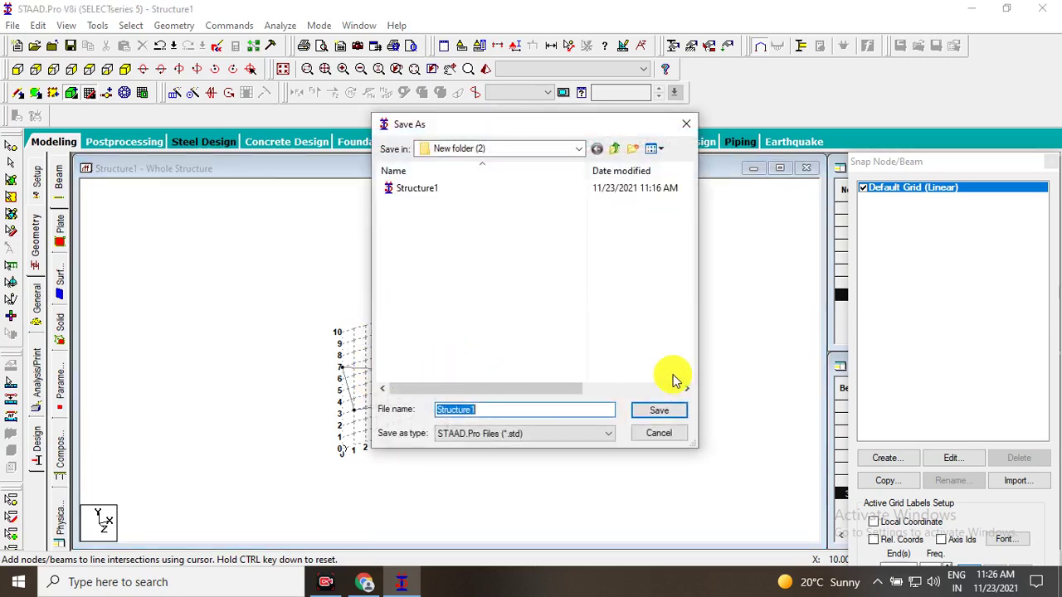
left_click(668, 433)
mouse_move(334, 358)
middle_mouse_down()
mouse_move(404, 329)
mouse_move(621, 337)
mouse_move(612, 324)
middle_mouse_up()
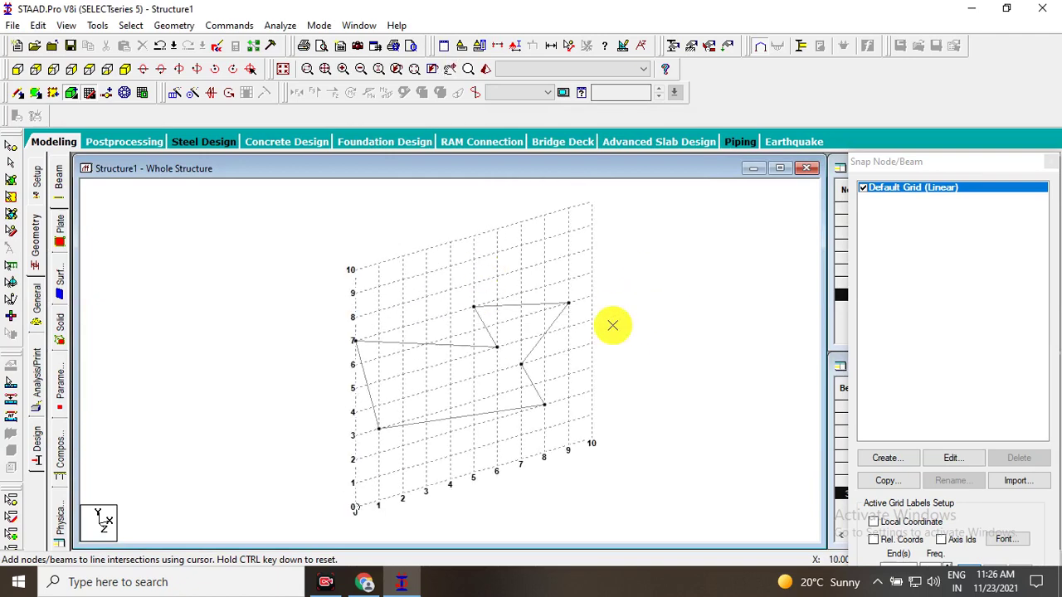
Window-select the seven-beam outline, delete it with confirmation, and reopen the Geometry grid page.
left_click(93, 96)
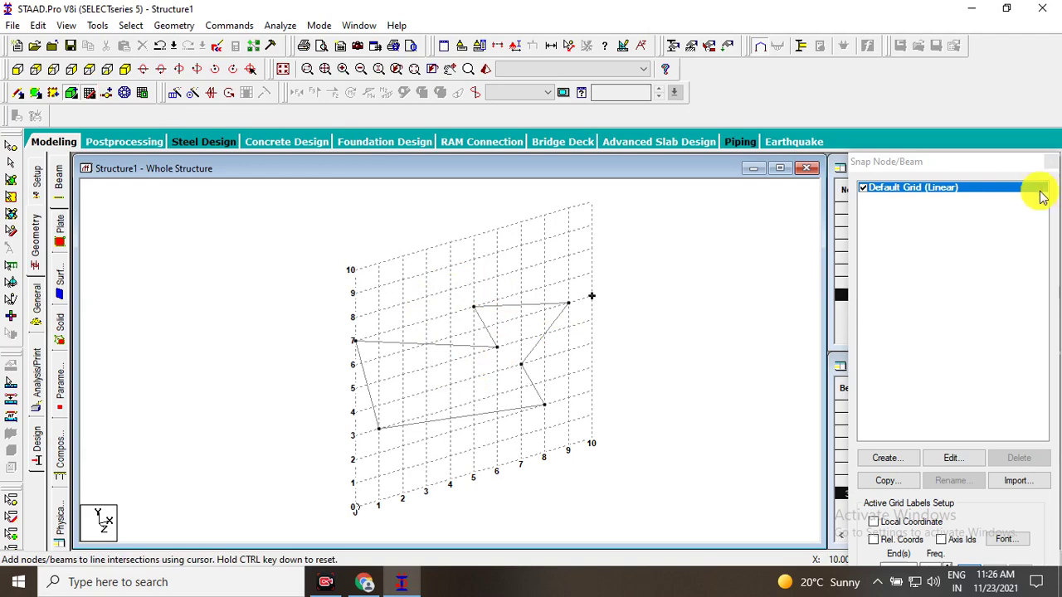
left_click(1053, 163)
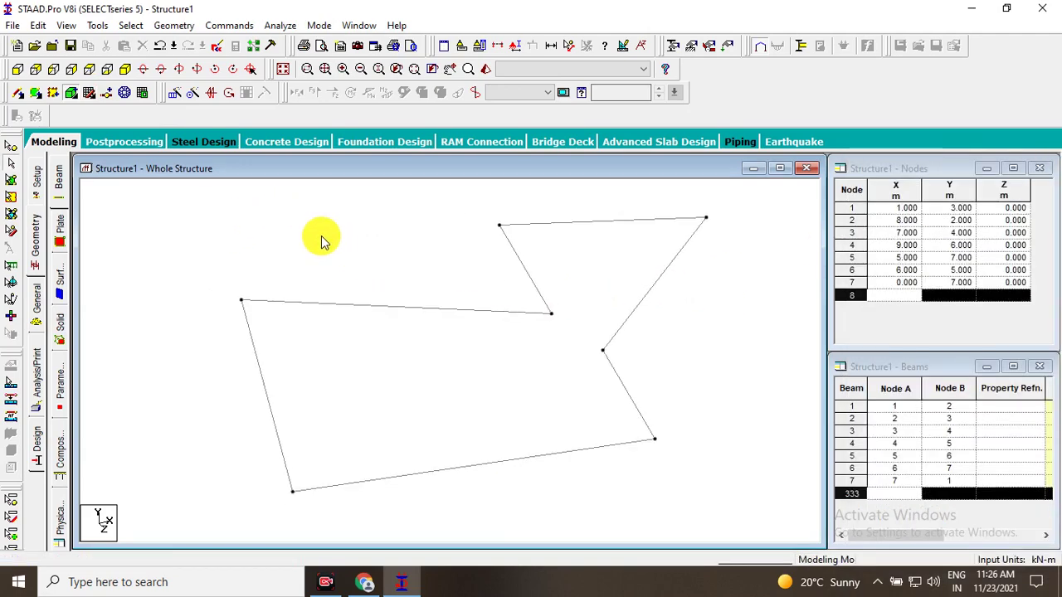
left_click_drag(177, 267, 830, 564)
left_click_drag(219, 216, 718, 534)
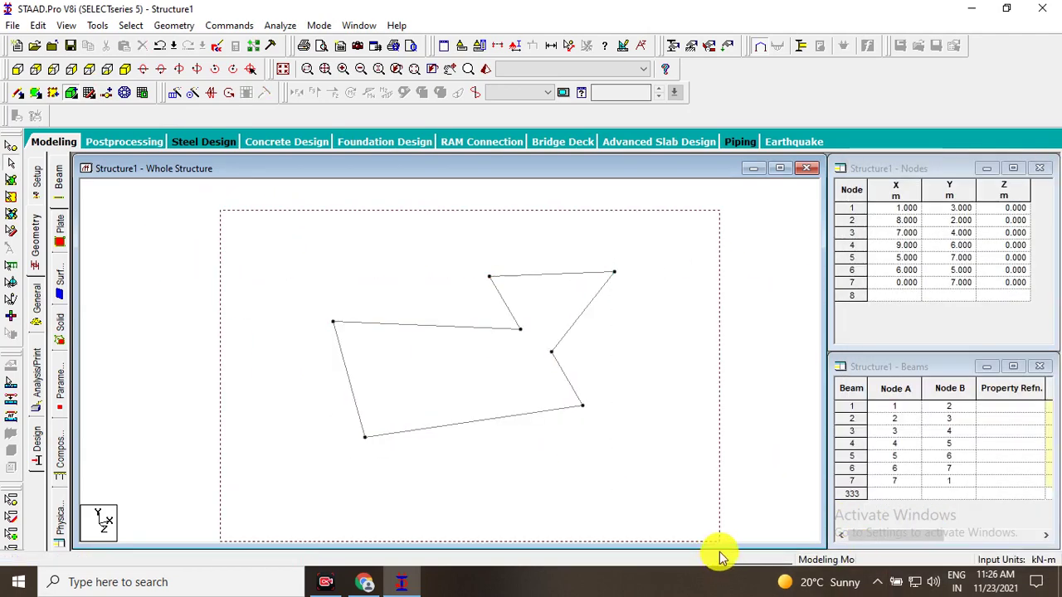
key("Delete")
key("Return")
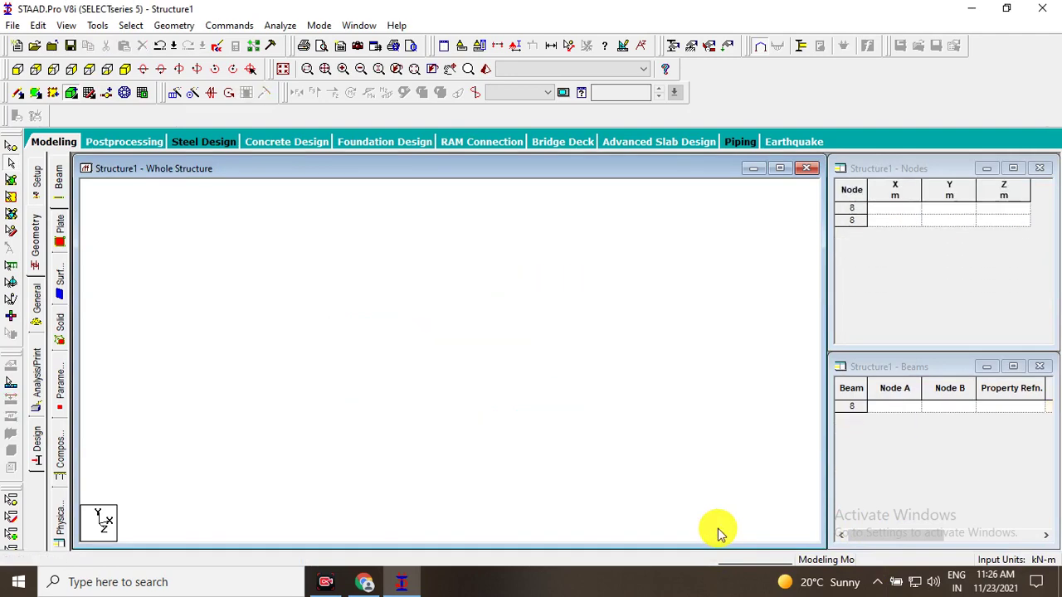
left_click(36, 249)
Step through the Plate, Surface, Solid, Parametric Model, Composite Deck and Physical Members geometry pages.
left_click(62, 222)
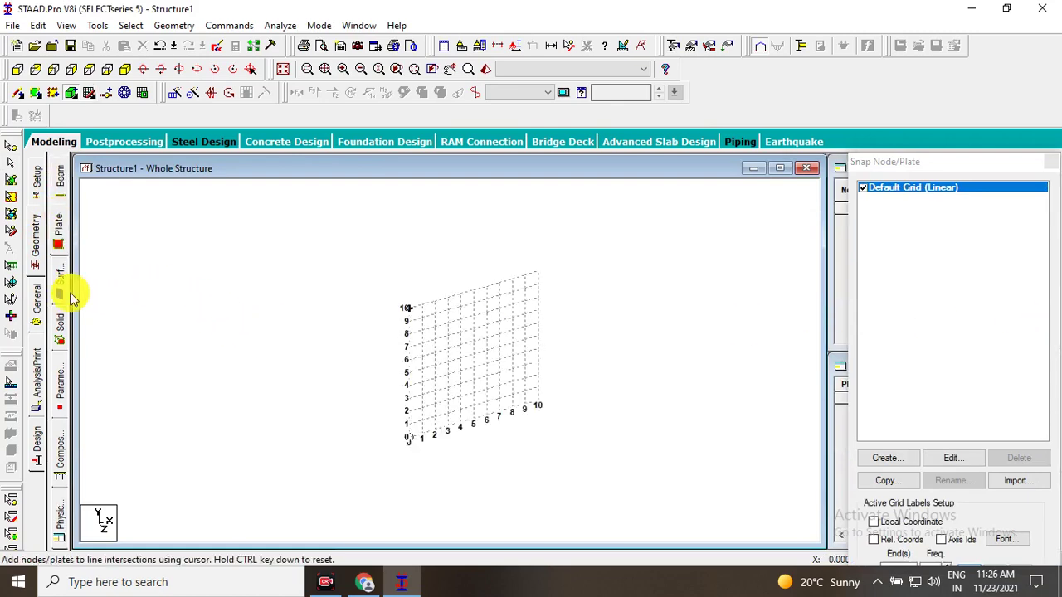
left_click(66, 284)
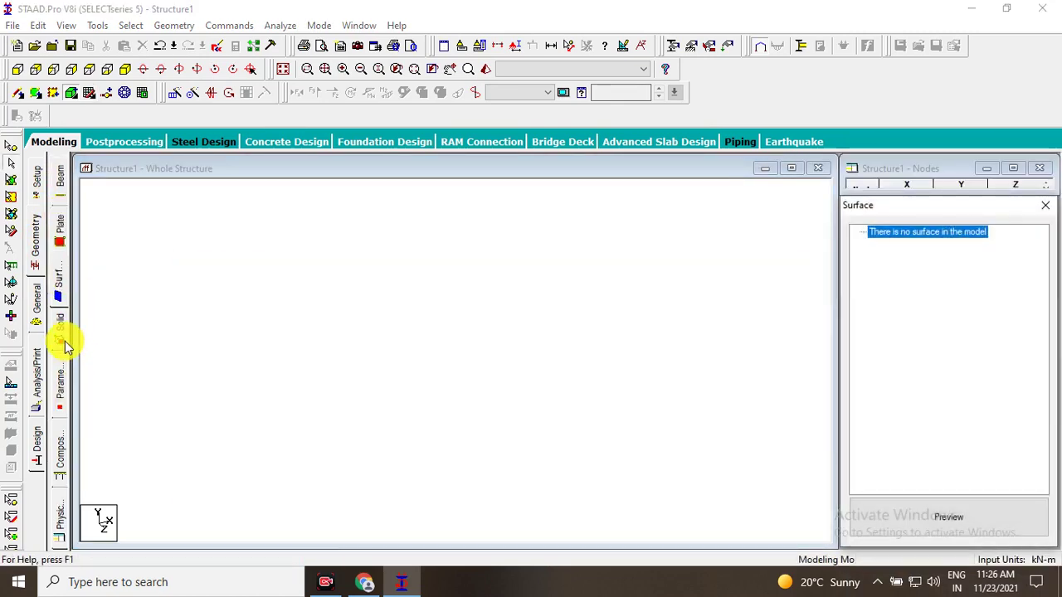
left_click(71, 330)
left_click(67, 386)
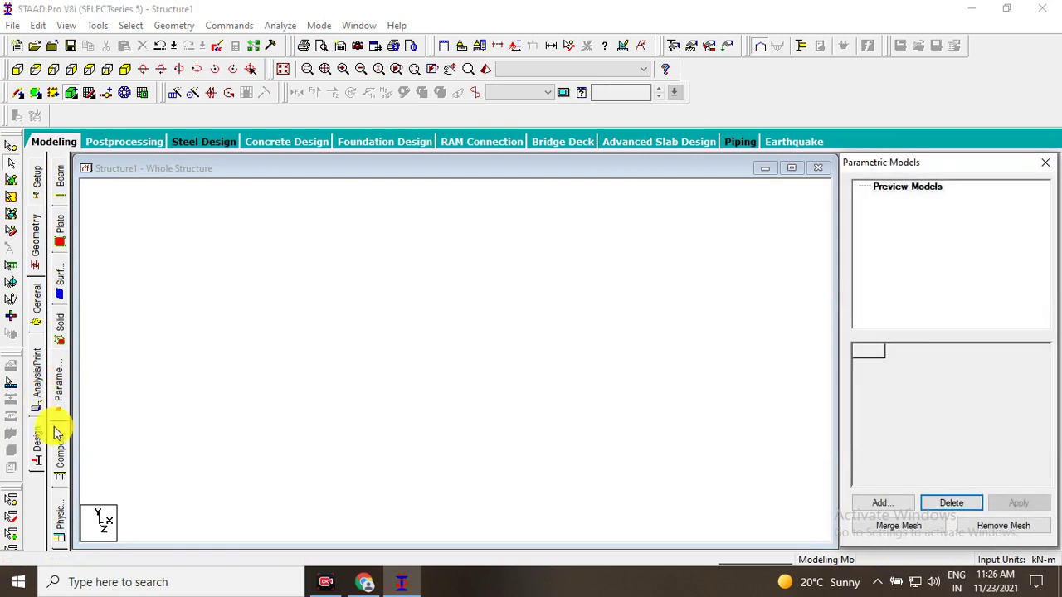
left_click(59, 452)
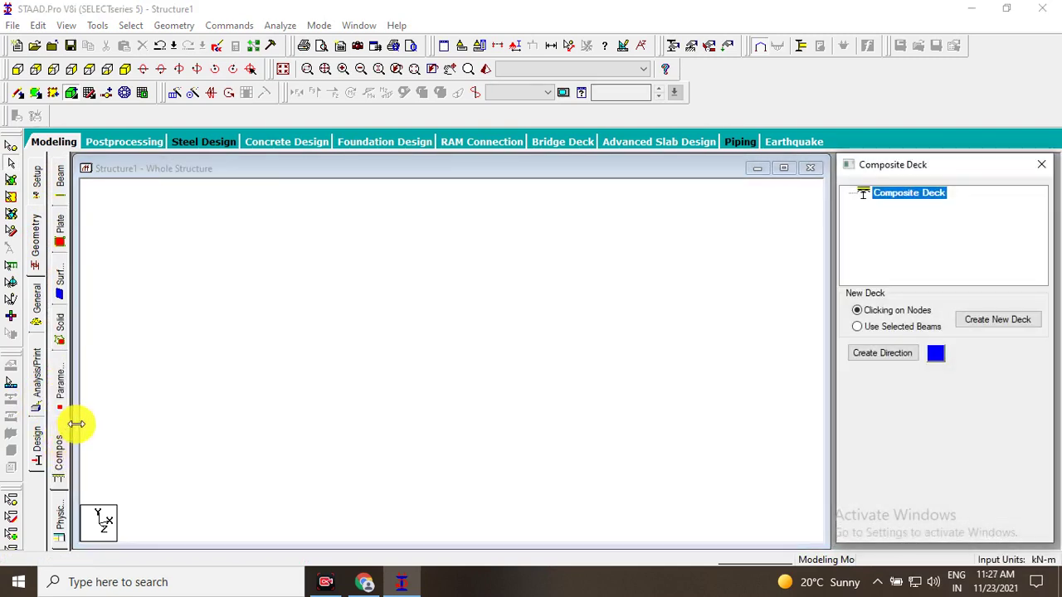
left_click(58, 519)
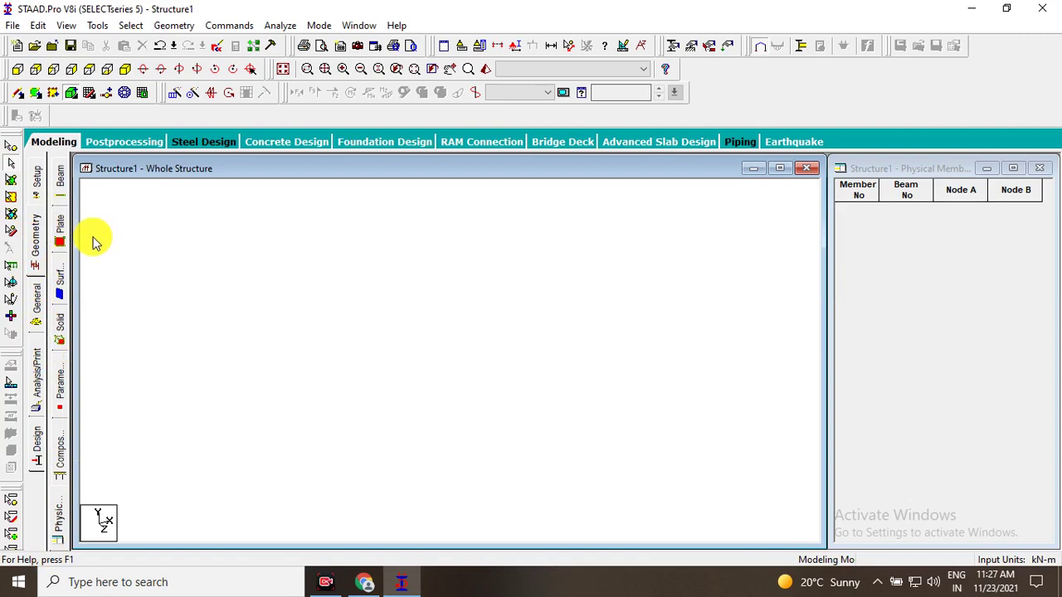
Launch the Structure Wizard and open the Frame Models Bay Frame parameters (12 m by 15 m by 12 m).
left_click(174, 25)
left_click(237, 495)
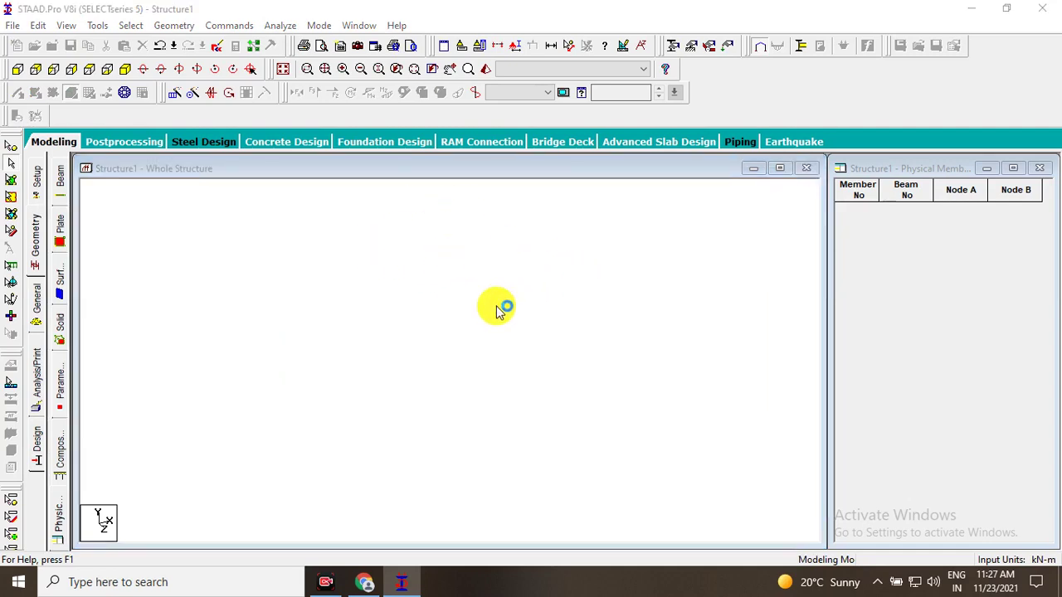
left_click(166, 138)
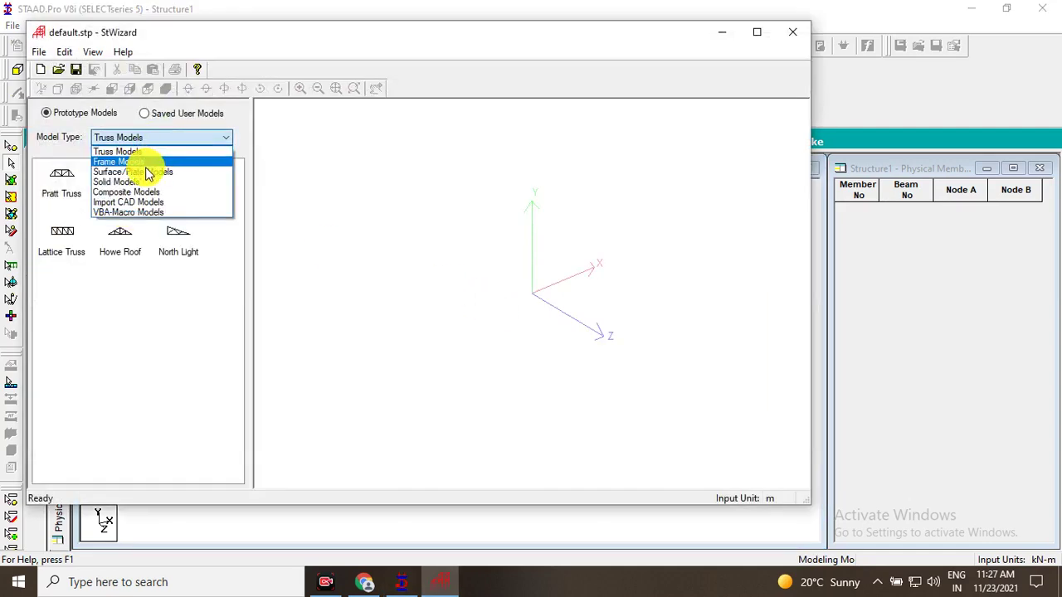
left_click(149, 163)
double_click(58, 178)
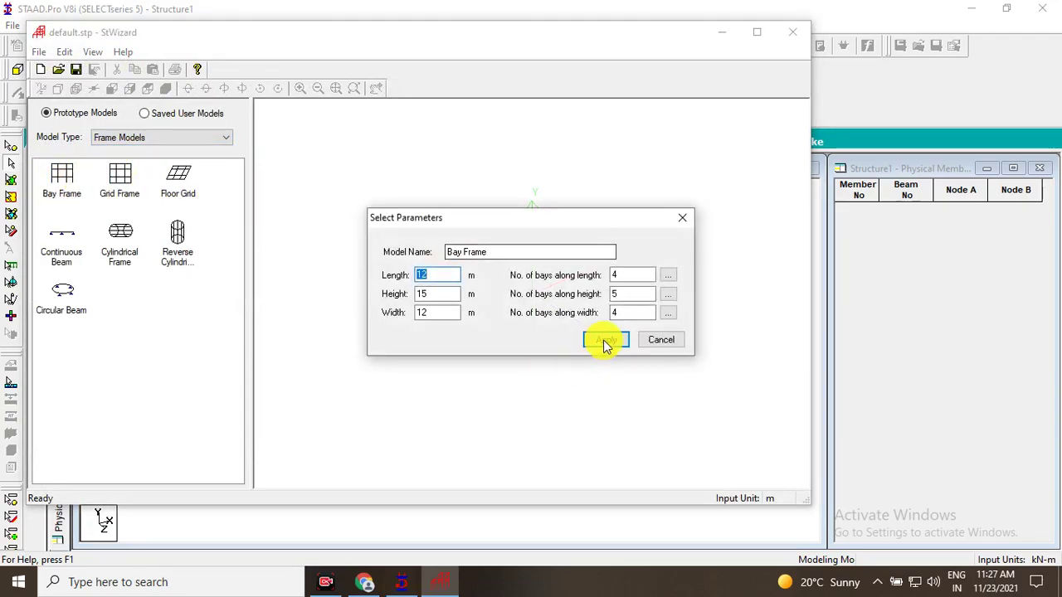
Generate the 4/5/4-bay frame prototype and rotate its preview upright.
left_click(604, 342)
mouse_move(652, 279)
left_mouse_down()
mouse_move(676, 154)
mouse_move(689, 254)
mouse_move(446, 332)
mouse_move(408, 356)
mouse_move(666, 249)
mouse_move(730, 257)
mouse_move(723, 412)
mouse_move(571, 374)
mouse_move(679, 430)
mouse_move(740, 204)
mouse_move(794, 275)
mouse_move(618, 371)
mouse_move(719, 311)
mouse_move(752, 197)
mouse_move(576, 356)
mouse_move(787, 546)
left_mouse_up()
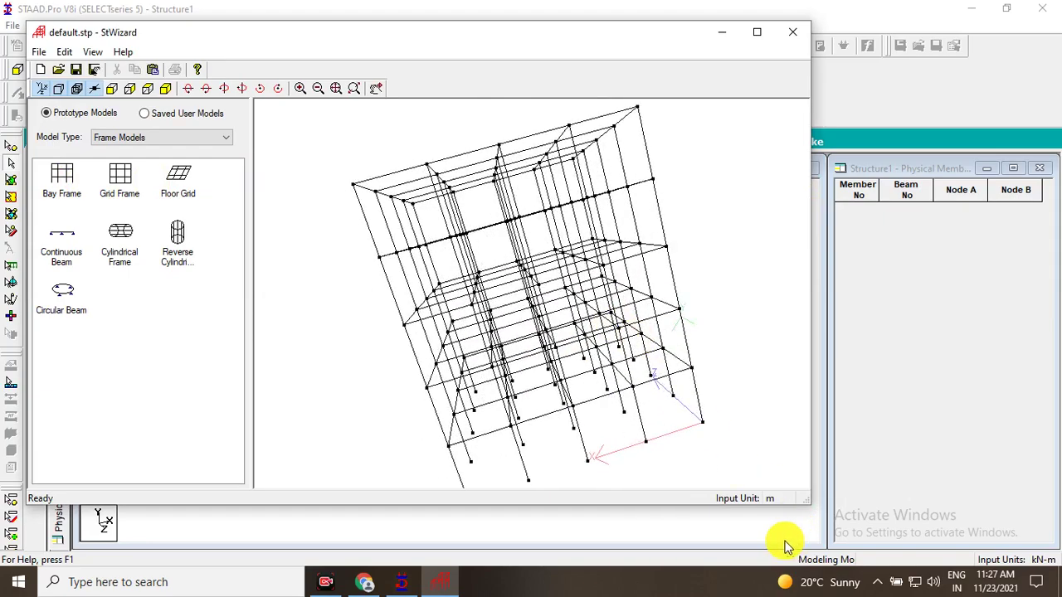
mouse_move(554, 340)
left_mouse_down()
mouse_move(607, 418)
mouse_move(531, 424)
mouse_move(512, 287)
mouse_move(490, 361)
left_mouse_up()
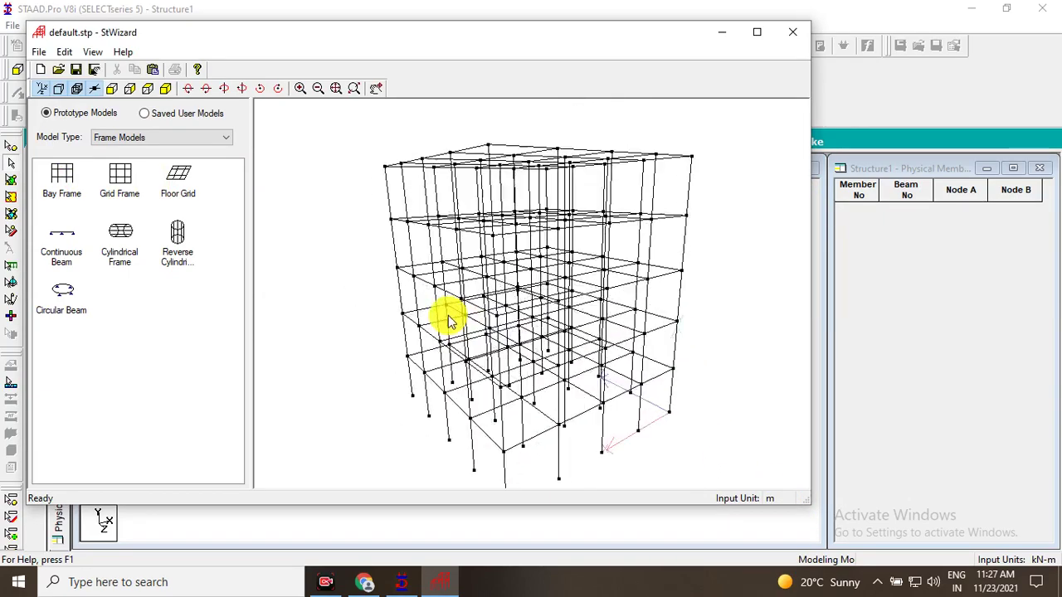
Close the wizard, accepting the transfer and pasting the prototype model into Structure1.
left_click(792, 31)
left_click(568, 322)
left_click(604, 223)
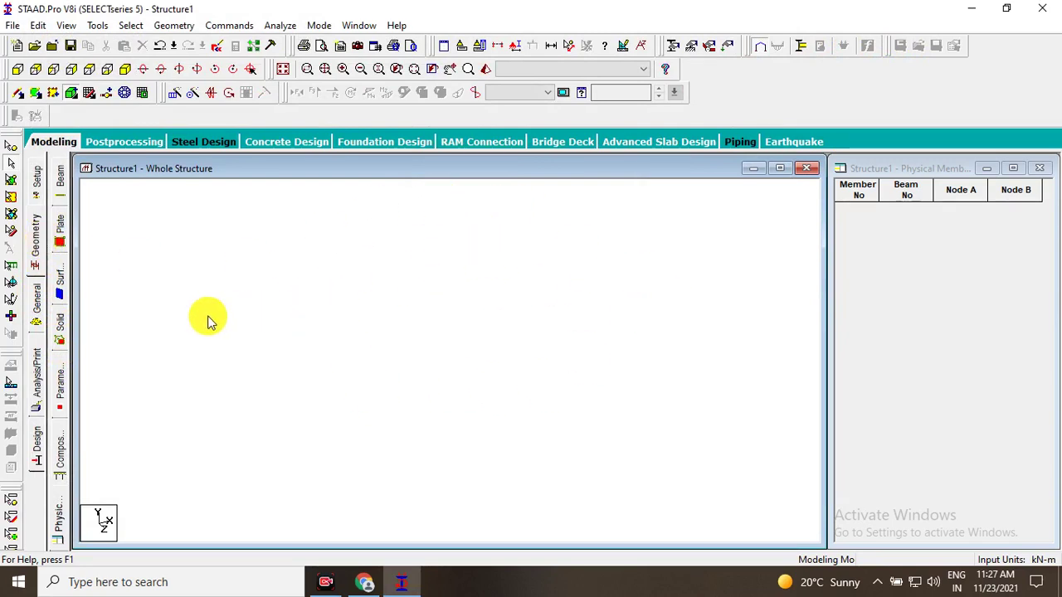
Go to the General > Property page and start defining a new cross-section.
left_click(38, 302)
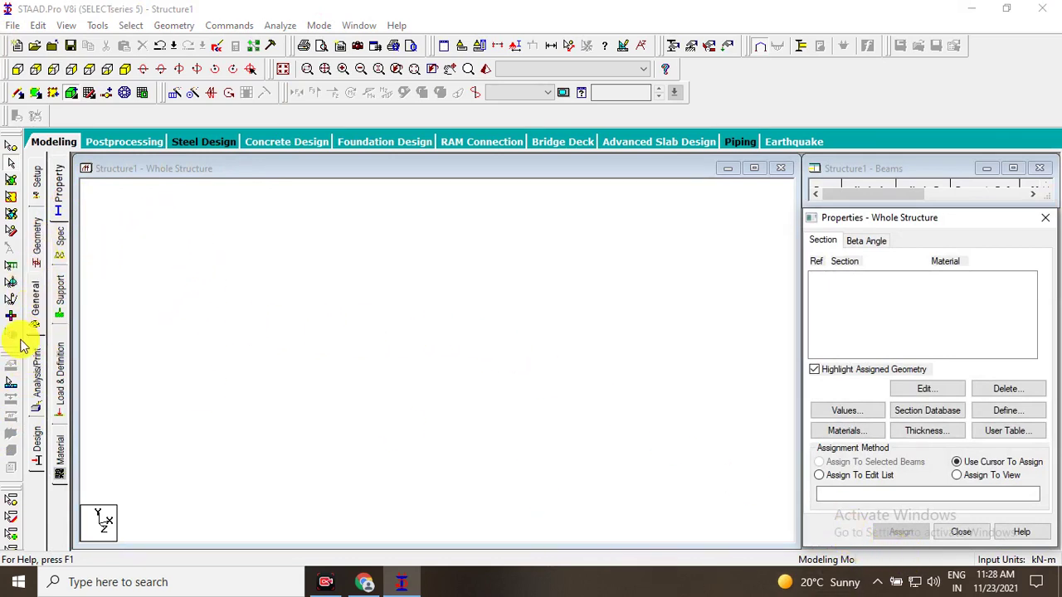
left_click(37, 309)
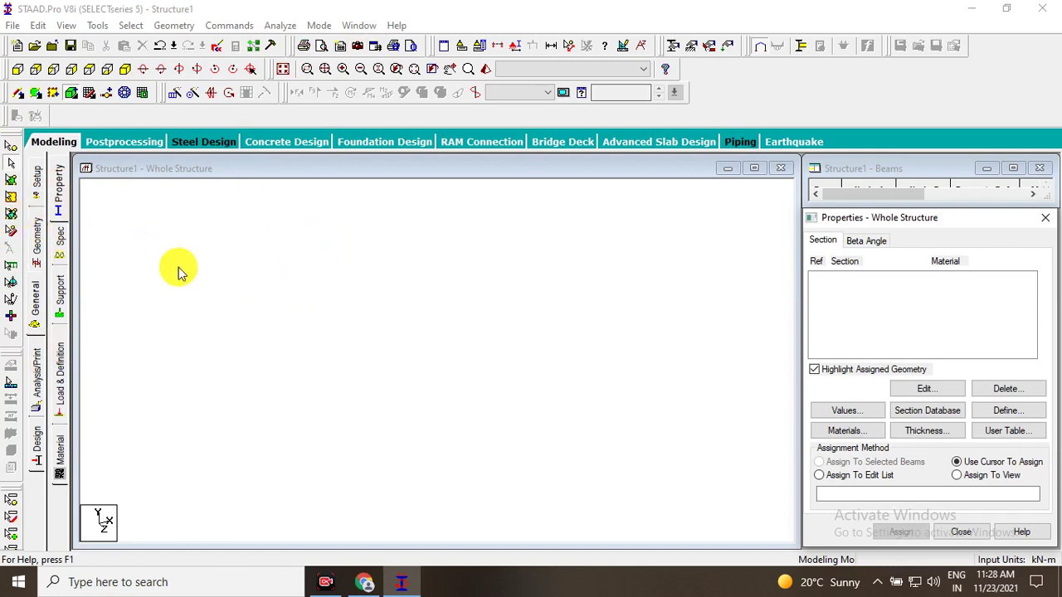
left_click(60, 189)
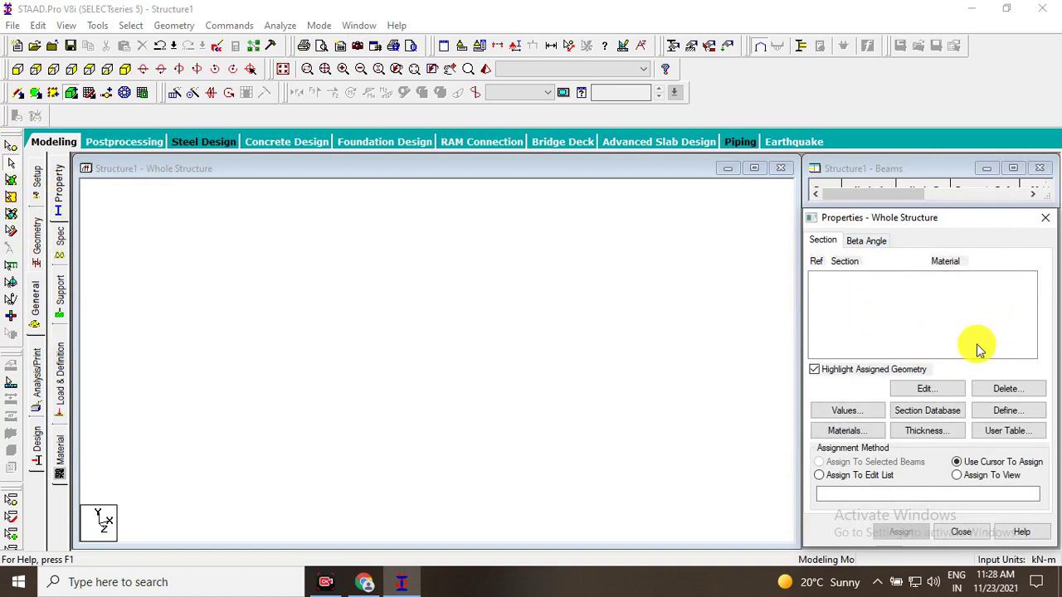
left_click(1014, 412)
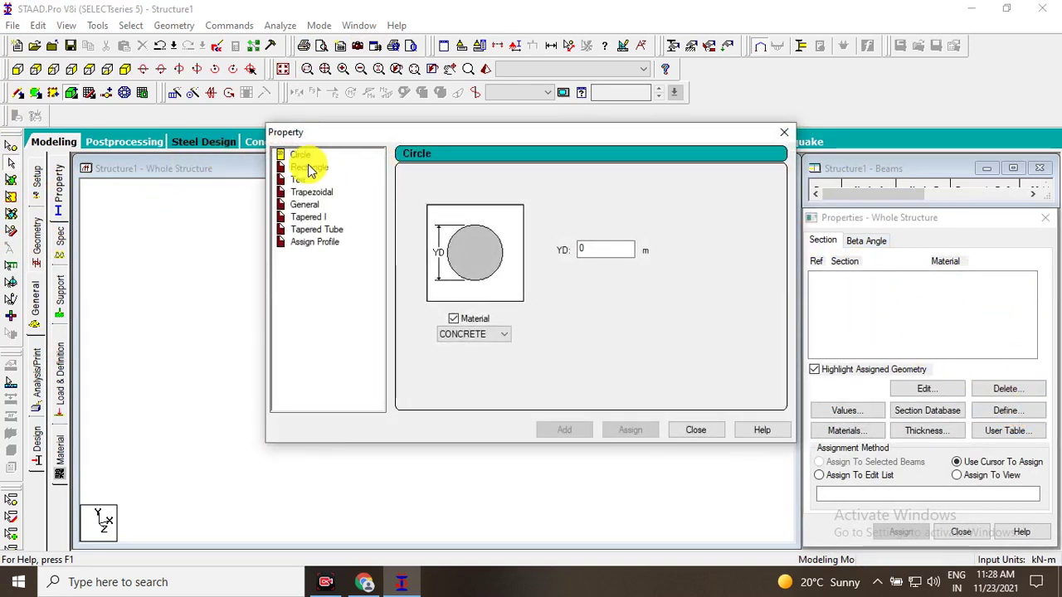
Preview the Rectangle, Circle, Trapezoidal, General and Tapered I section inputs, then close without adding one.
left_click(311, 167)
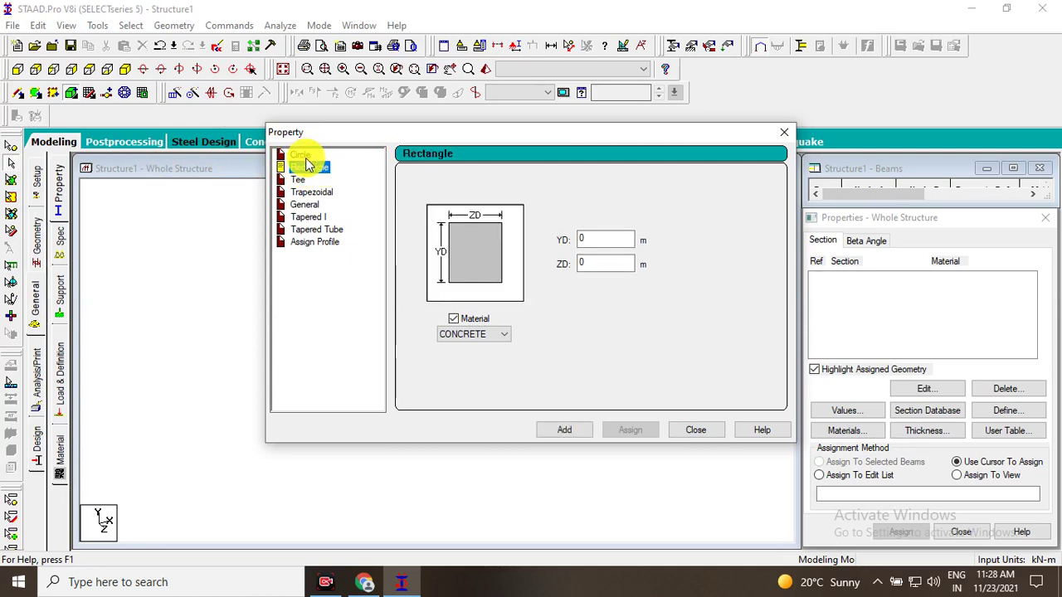
left_click(304, 156)
left_click(319, 192)
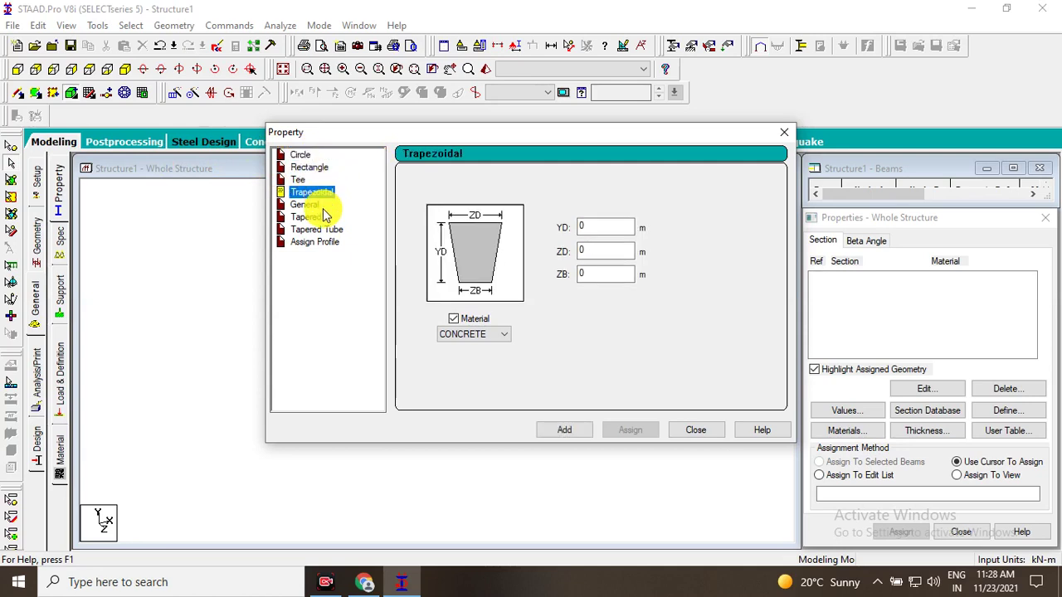
left_click(307, 205)
left_click(322, 218)
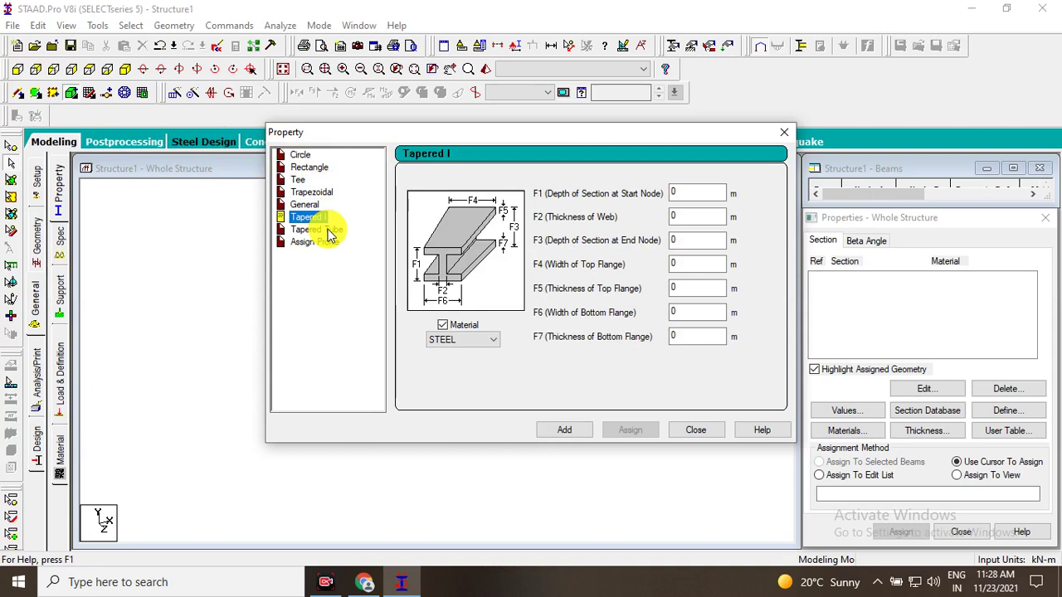
left_click(310, 168)
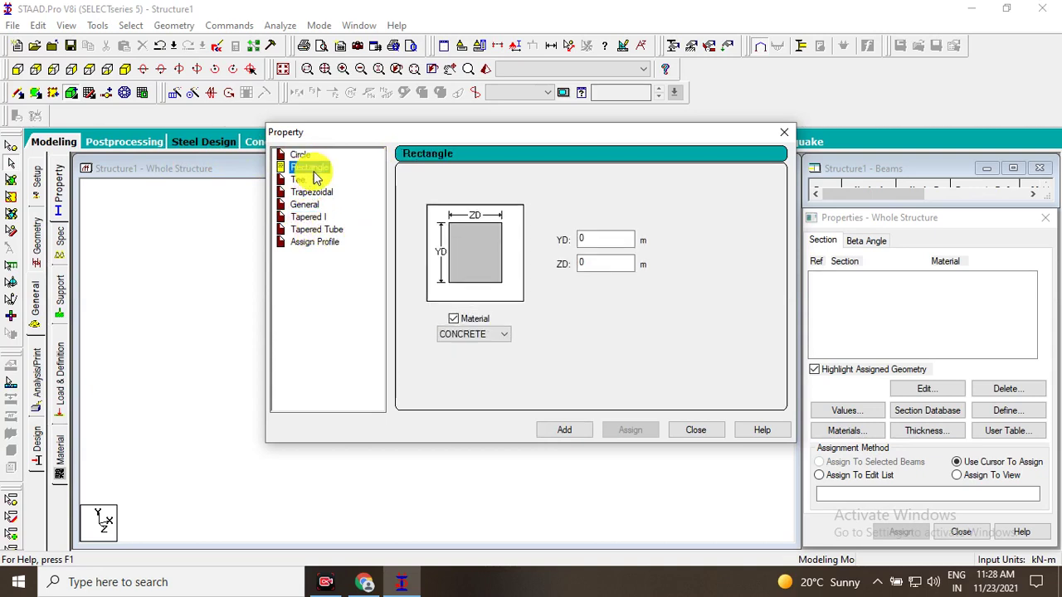
left_click(784, 132)
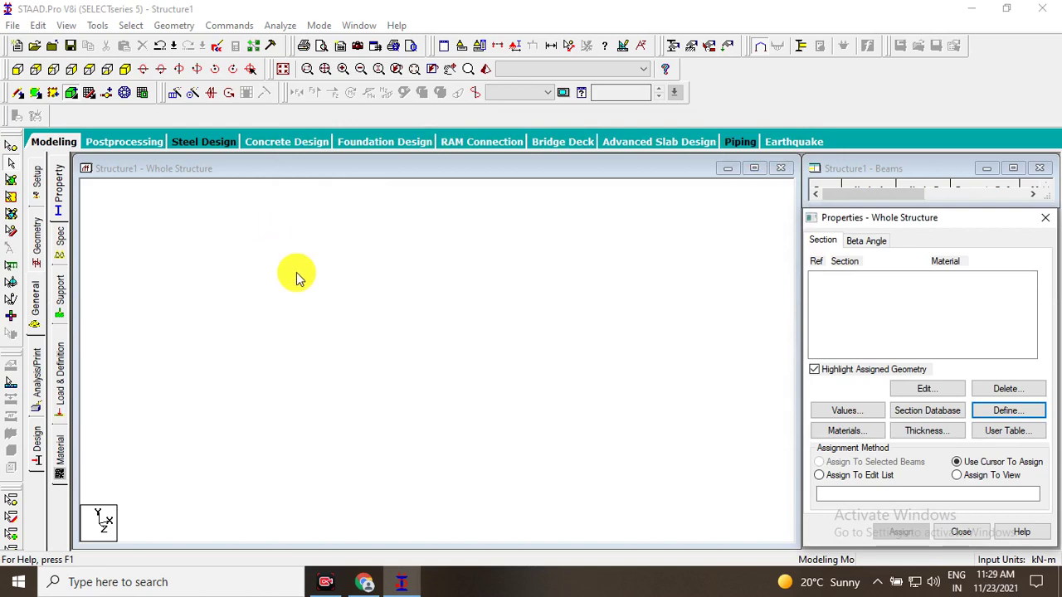
left_click(61, 244)
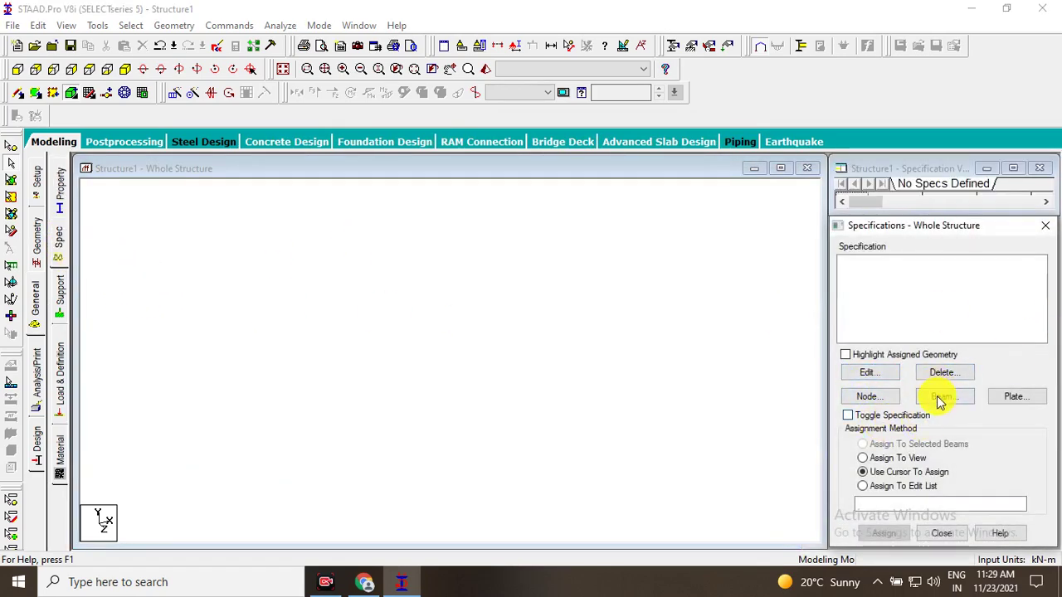
left_click(937, 397)
left_click_drag(894, 242, 693, 218)
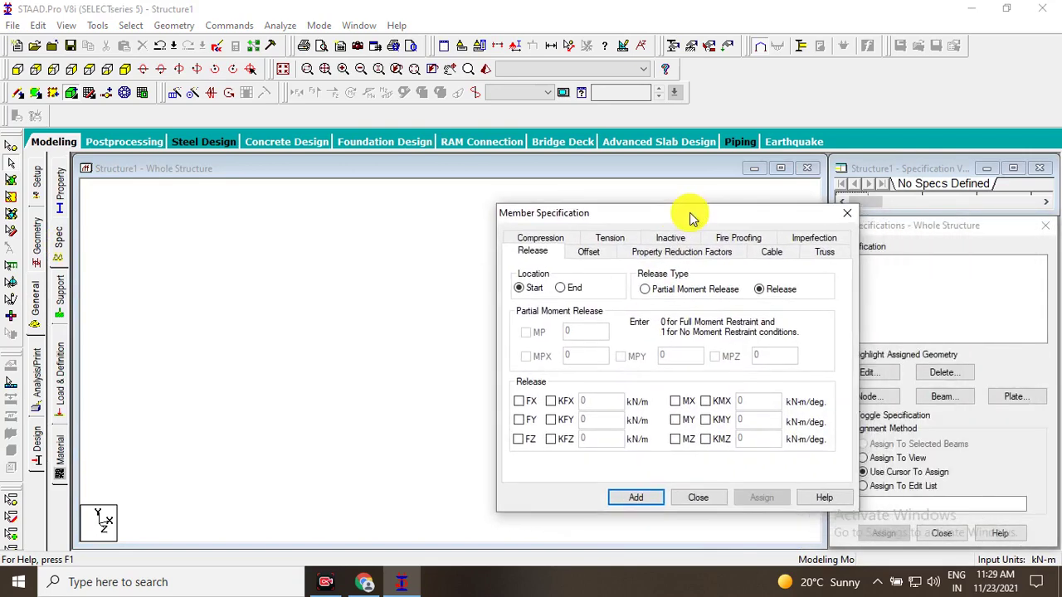
left_click(560, 239)
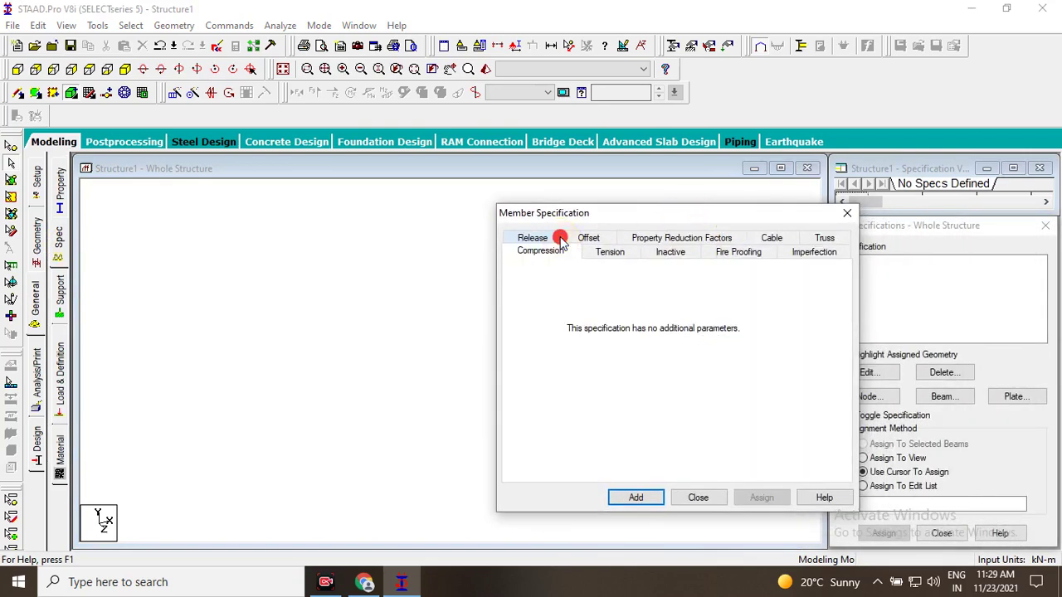
left_click(604, 238)
left_click(671, 247)
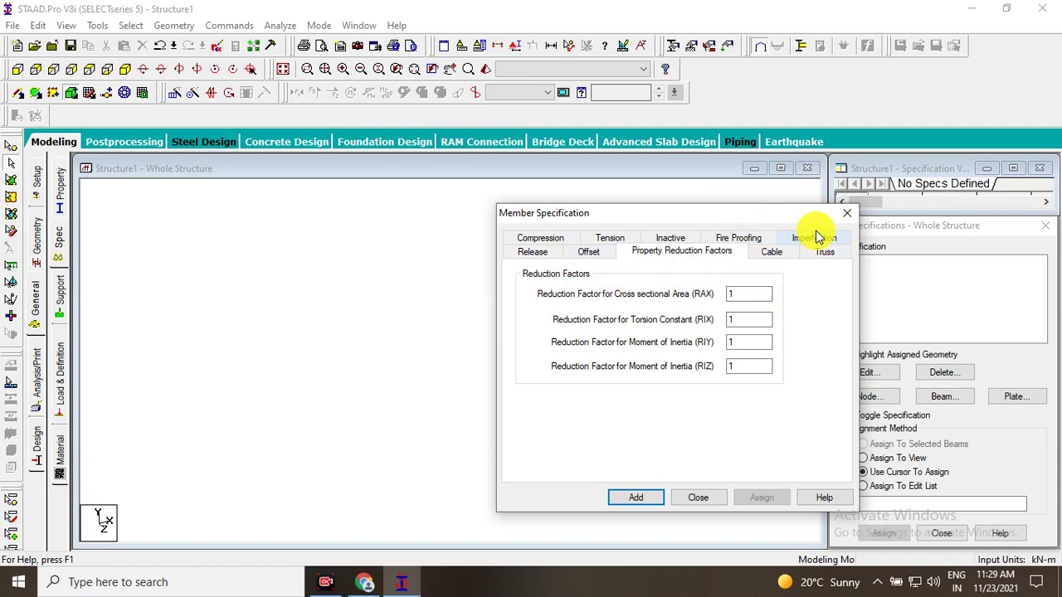
double_click(751, 321)
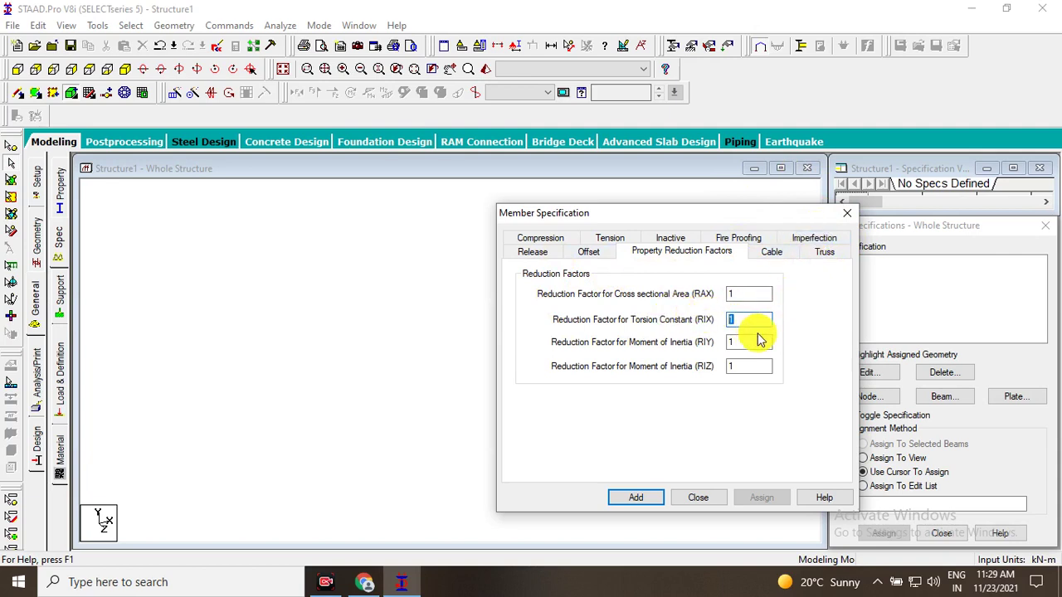
double_click(741, 341)
double_click(756, 366)
double_click(742, 343)
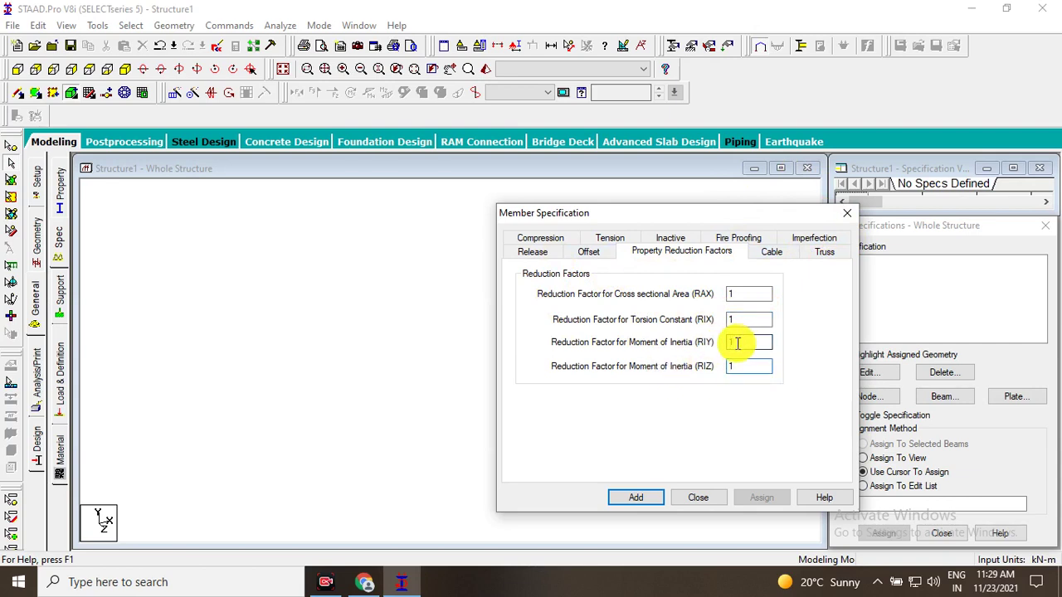
double_click(735, 320)
left_click(707, 501)
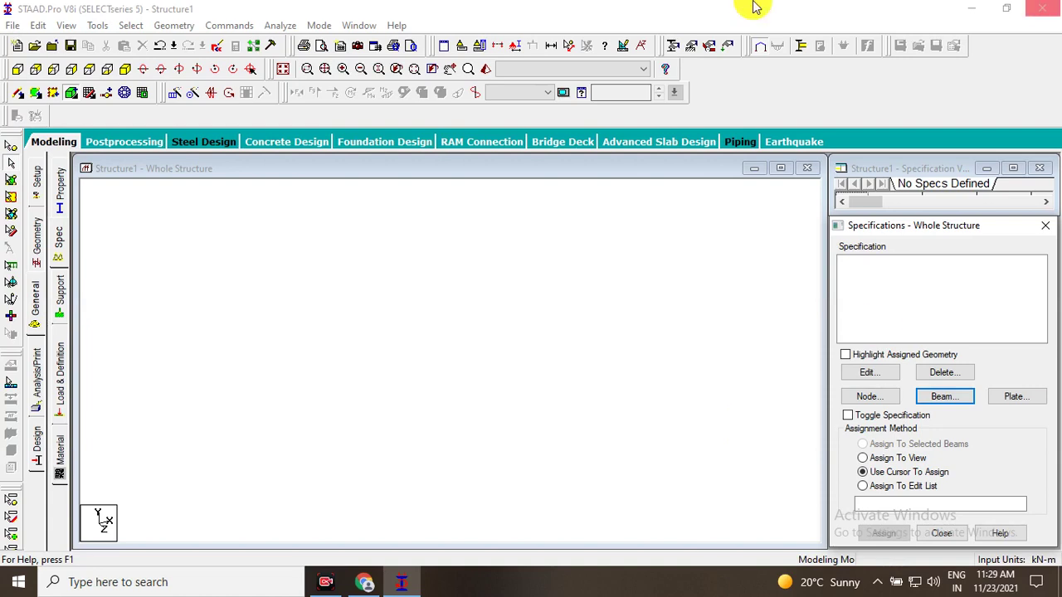
left_click(61, 294)
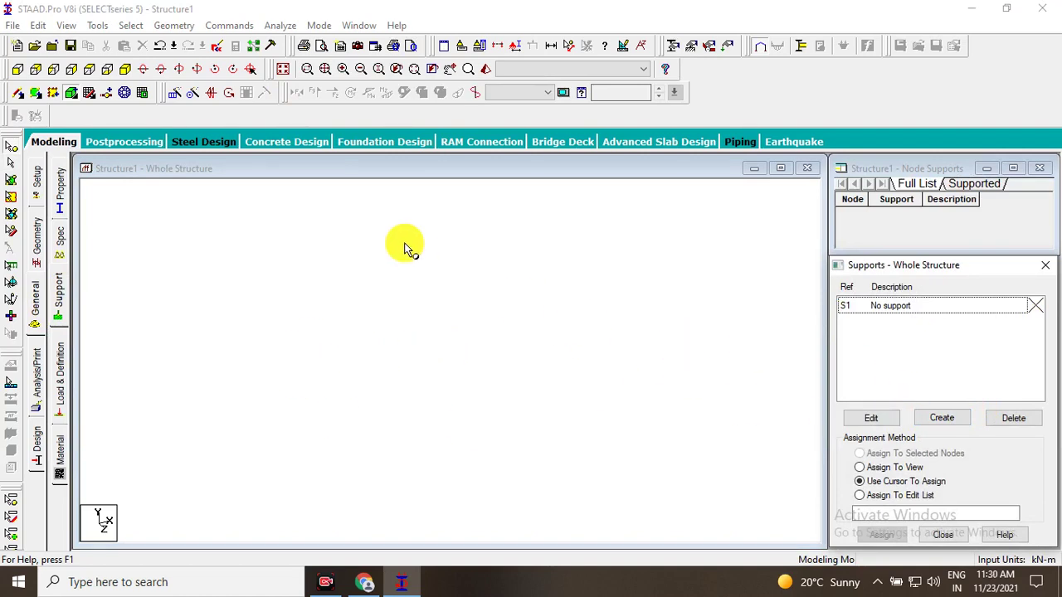
Browse the Pinned, Fixed But, Enforced, Spring and Foundation support options, then cancel without adding a support.
left_click(941, 419)
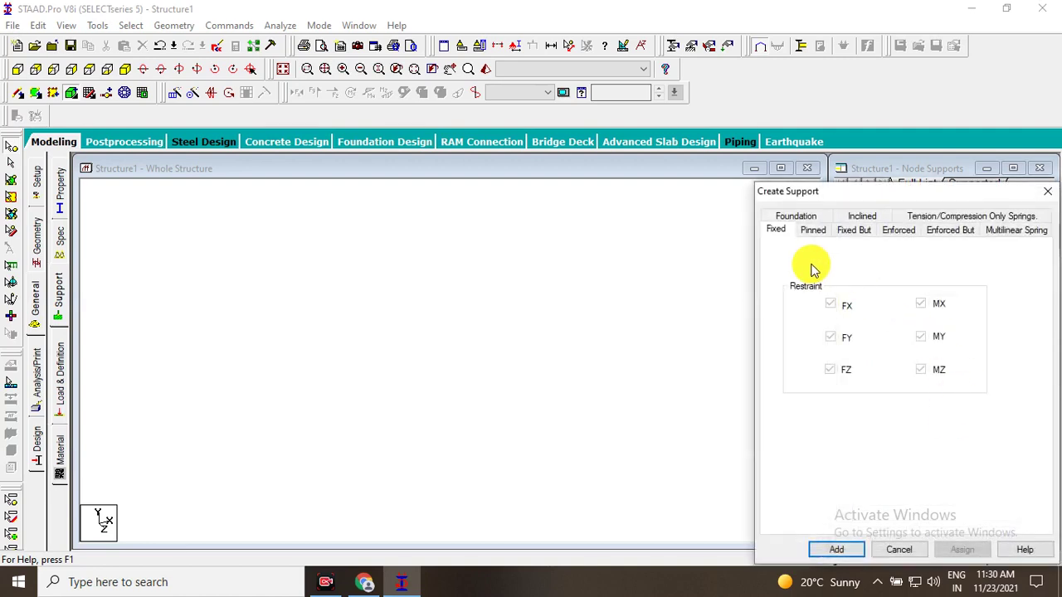
left_click(810, 230)
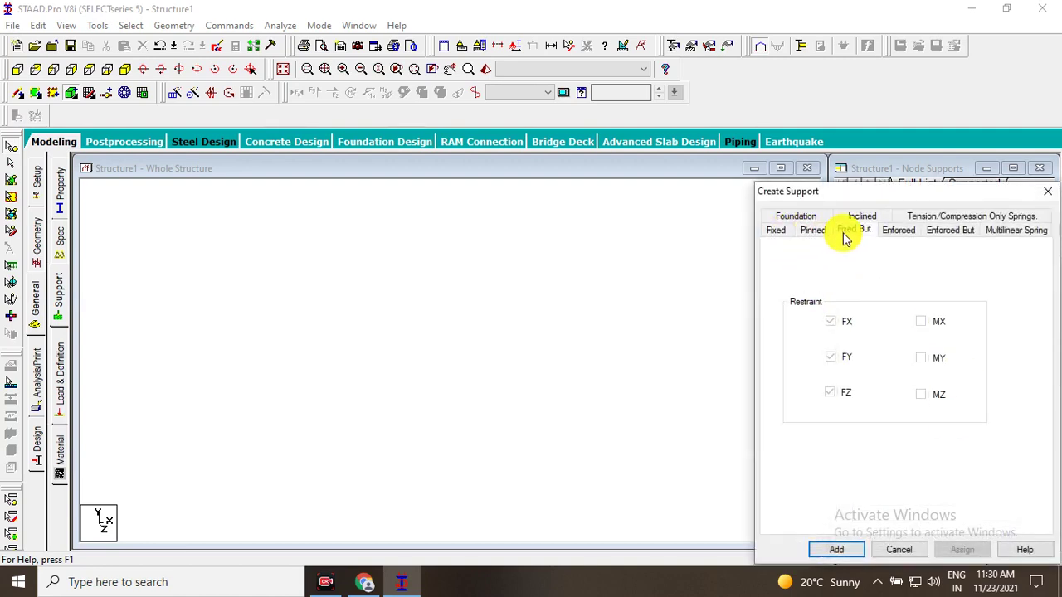
left_click(846, 232)
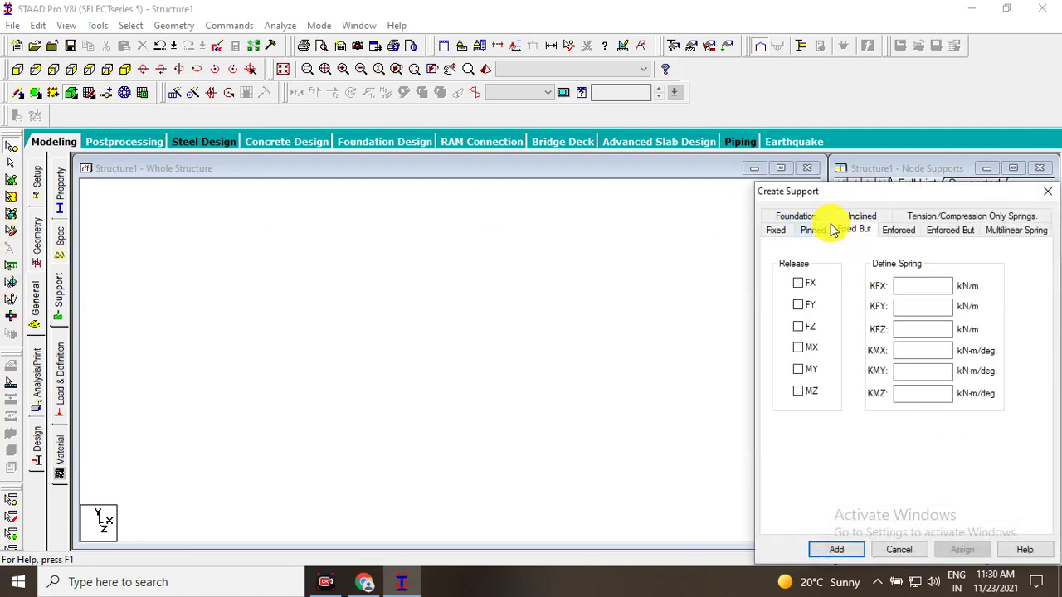
left_click(899, 231)
left_click(950, 233)
left_click(998, 230)
left_click(967, 216)
left_click(880, 215)
left_click(799, 216)
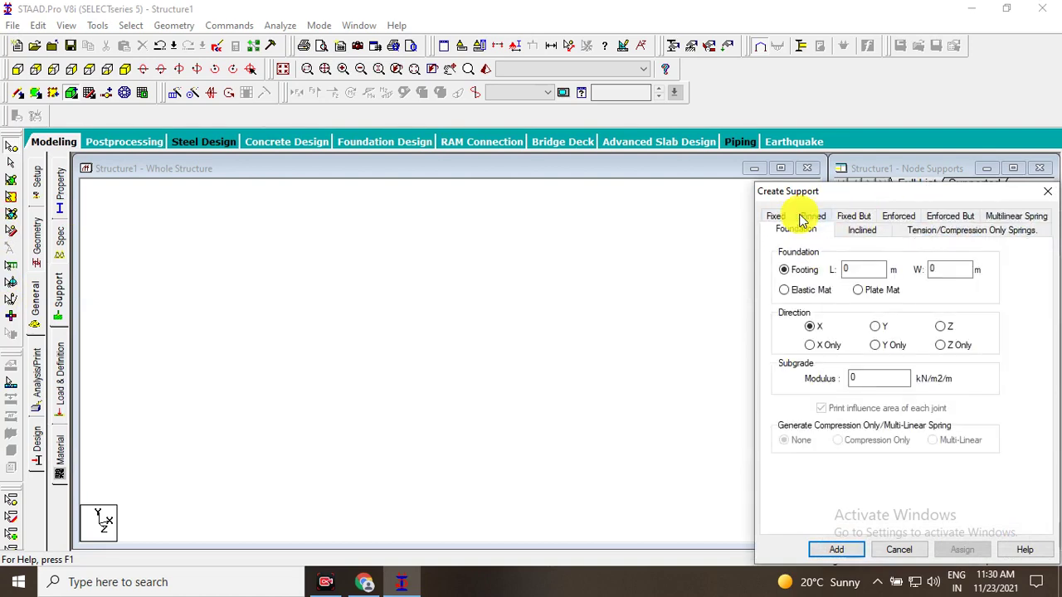
left_click(1044, 191)
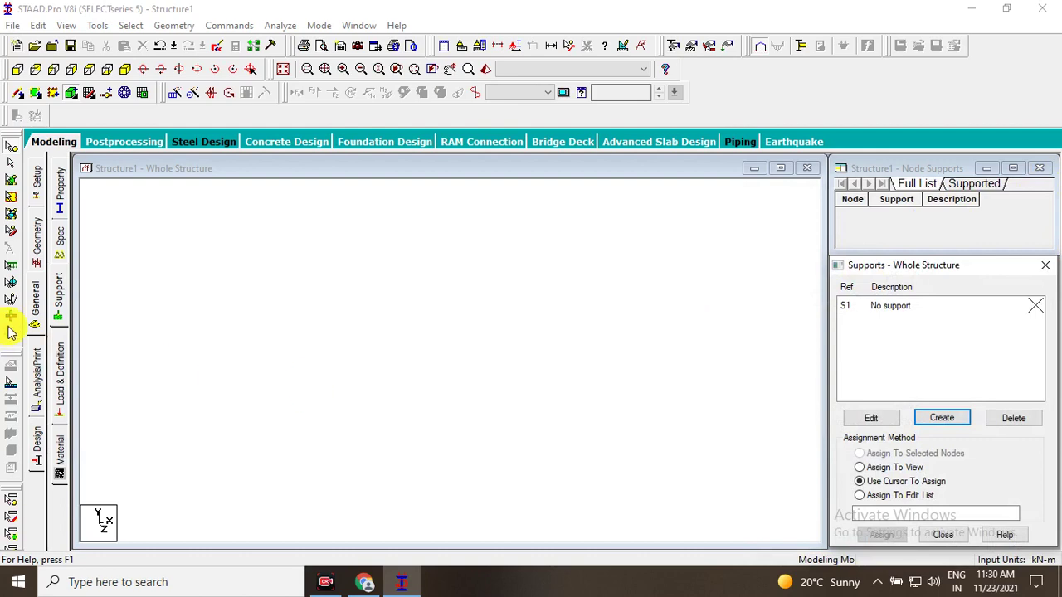
left_click(59, 395)
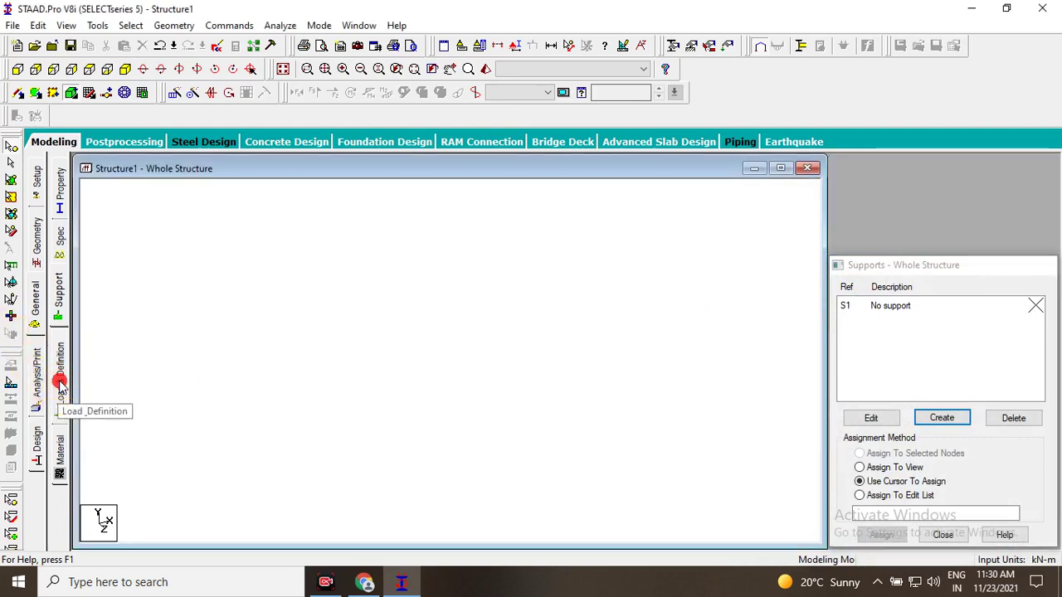
Expand Definitions and step through the definition types down to Load Envelopes.
left_click(813, 183)
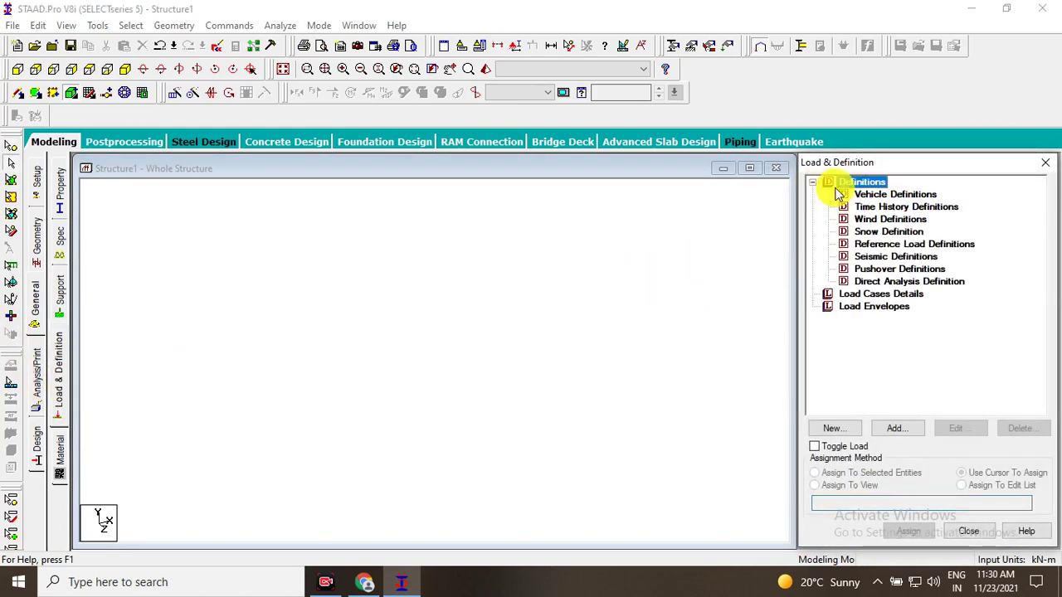
left_click_drag(850, 198, 873, 303)
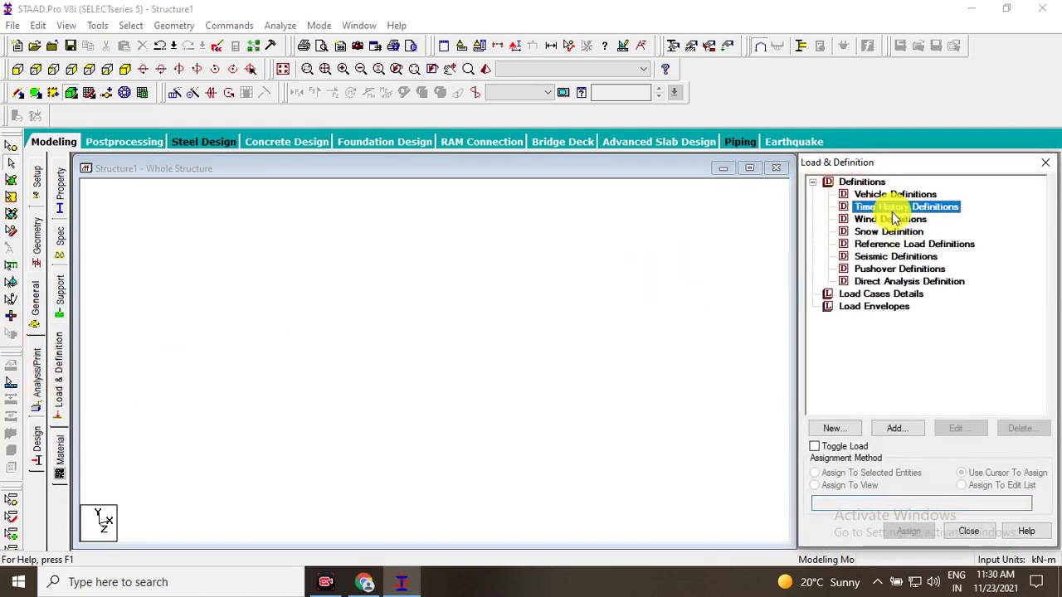
left_click(872, 306)
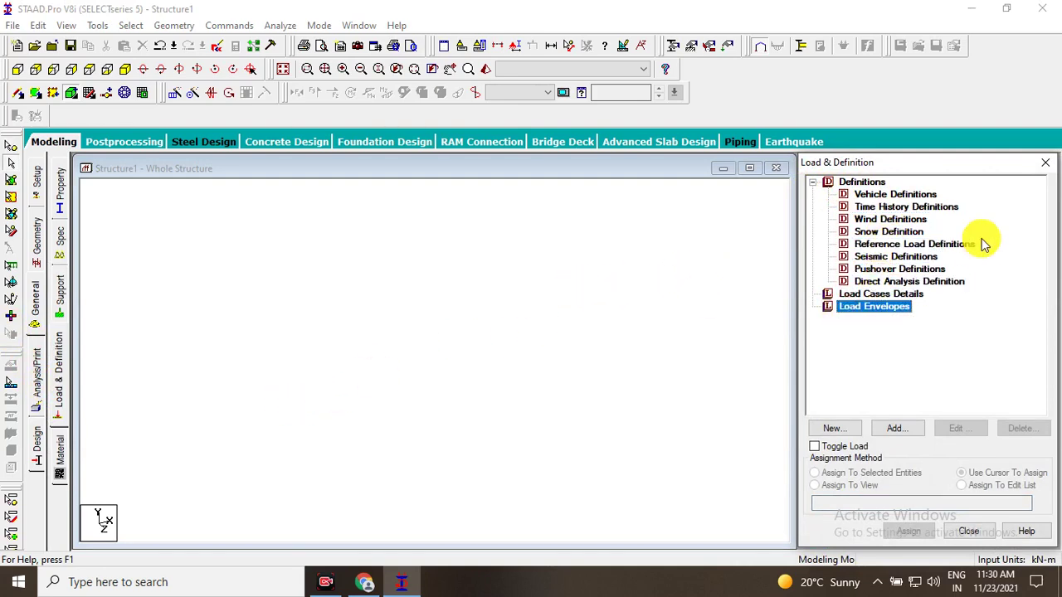
left_click(201, 360)
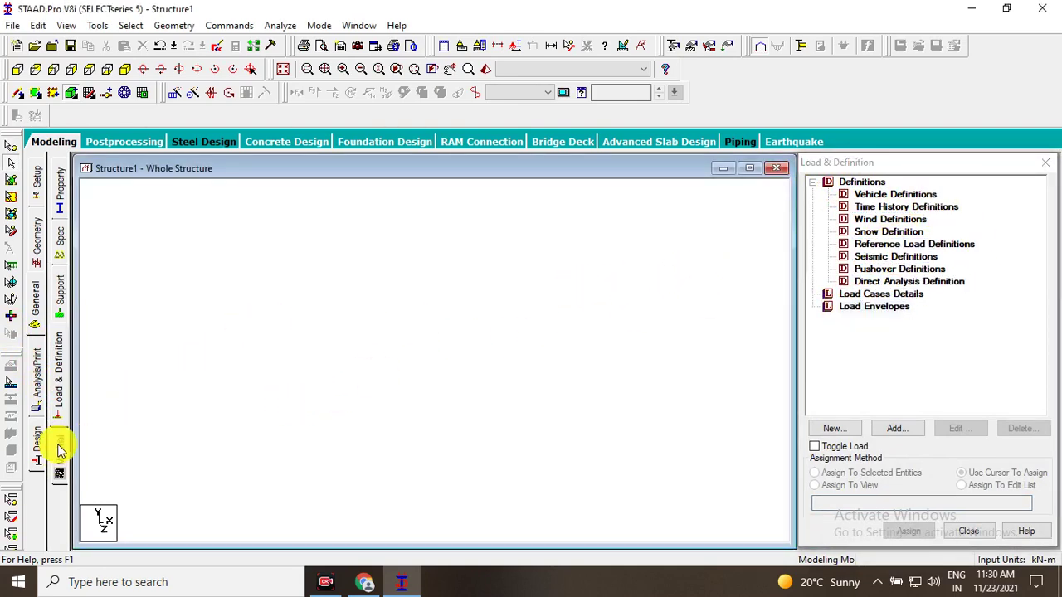
left_click(60, 449)
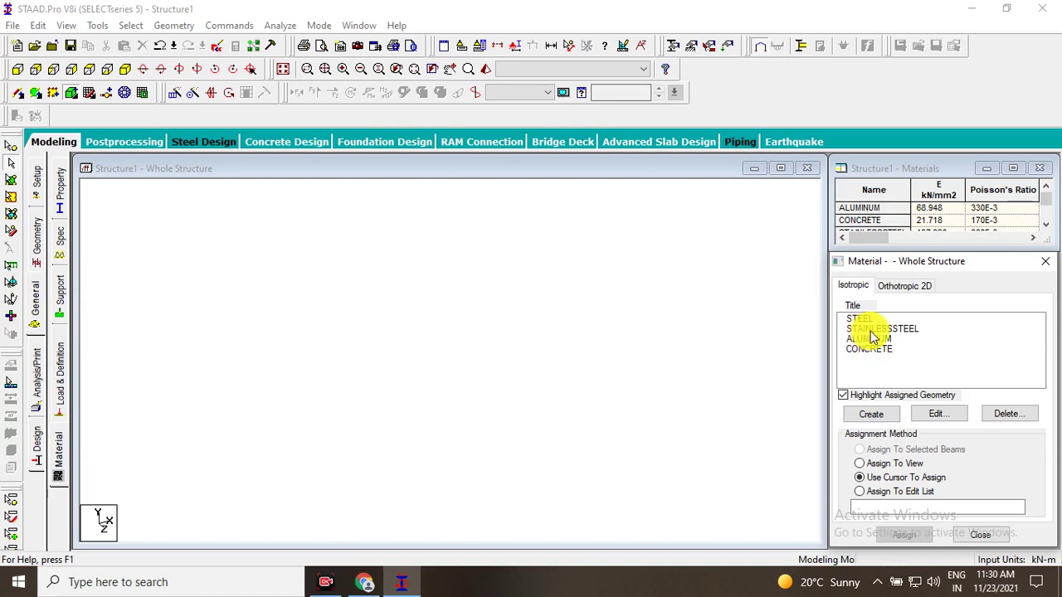
Cycle through the STEEL, STAINLESSSTEEL, ALUMINUM and CONCRETE entries in the materials list.
left_click(882, 352)
left_click(873, 338)
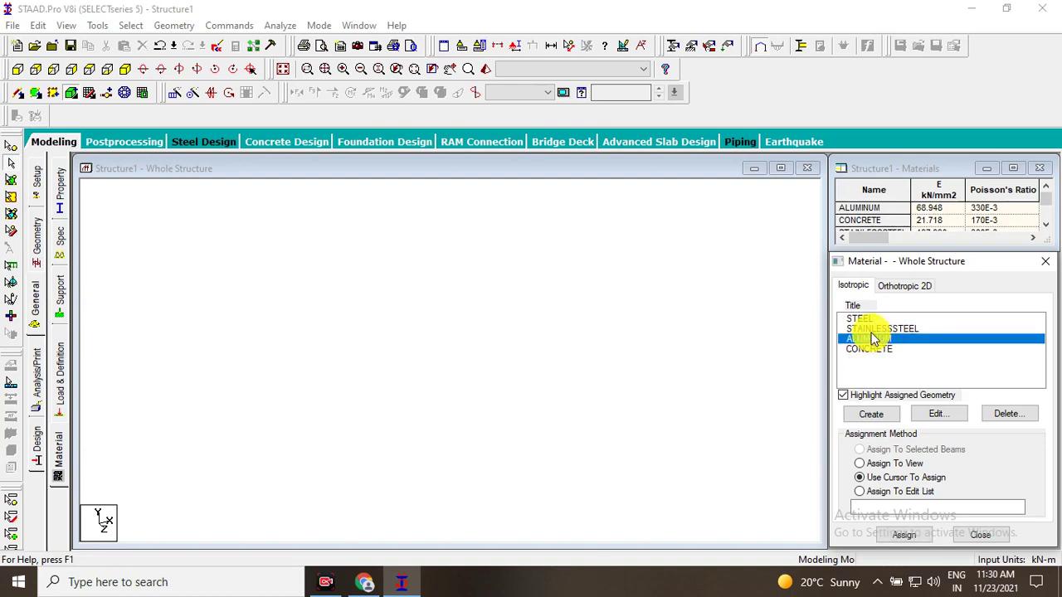
left_click(868, 319)
left_click(869, 329)
left_click(869, 339)
left_click(871, 349)
left_click(870, 339)
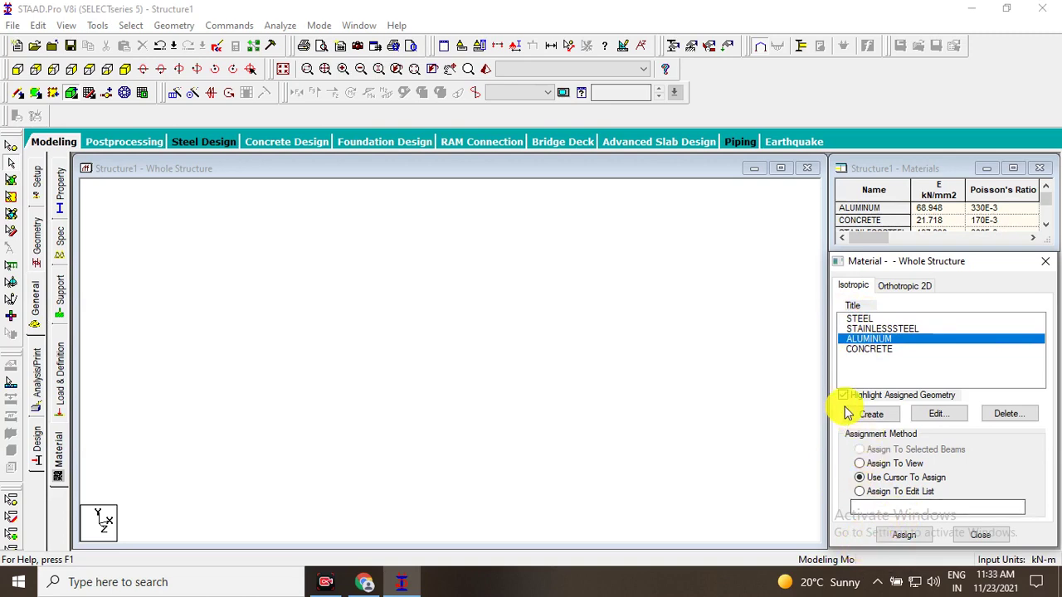
Highlight the geometry assigned CONCRETE, then close the material assignment panel.
left_click(876, 350)
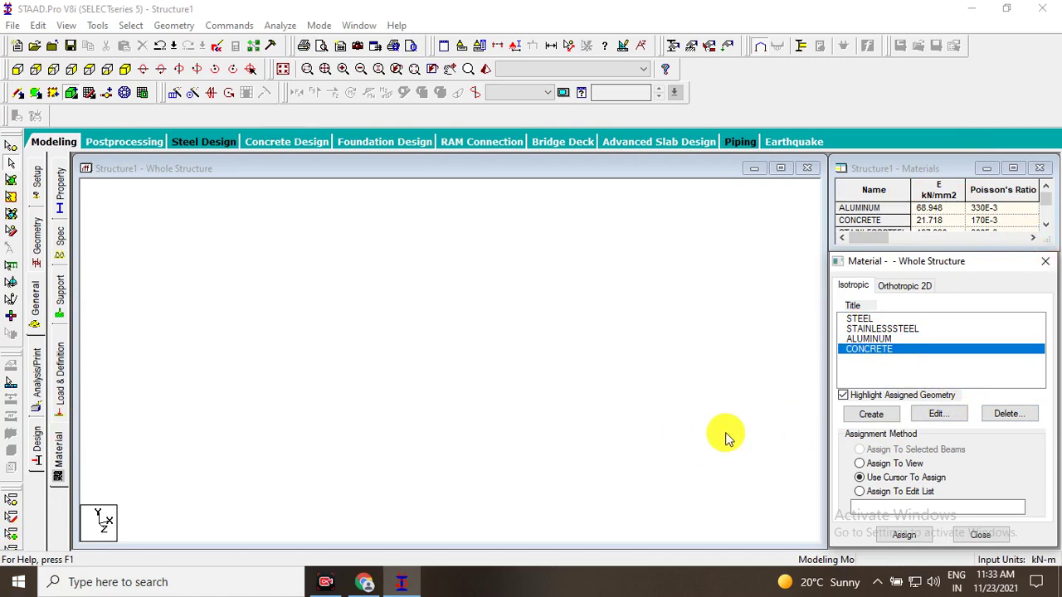
left_click(843, 397)
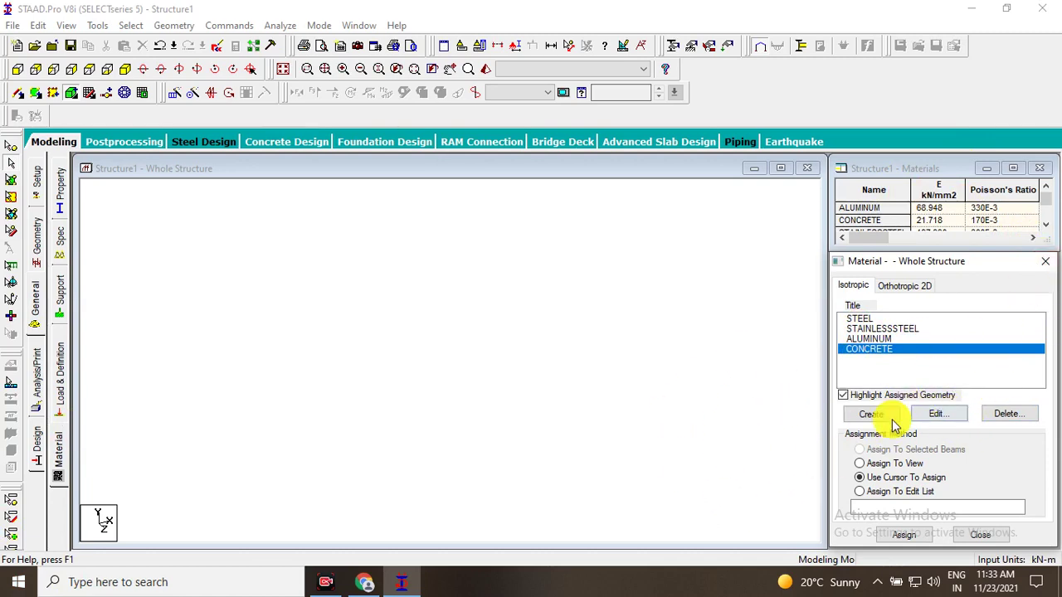
left_click(1045, 263)
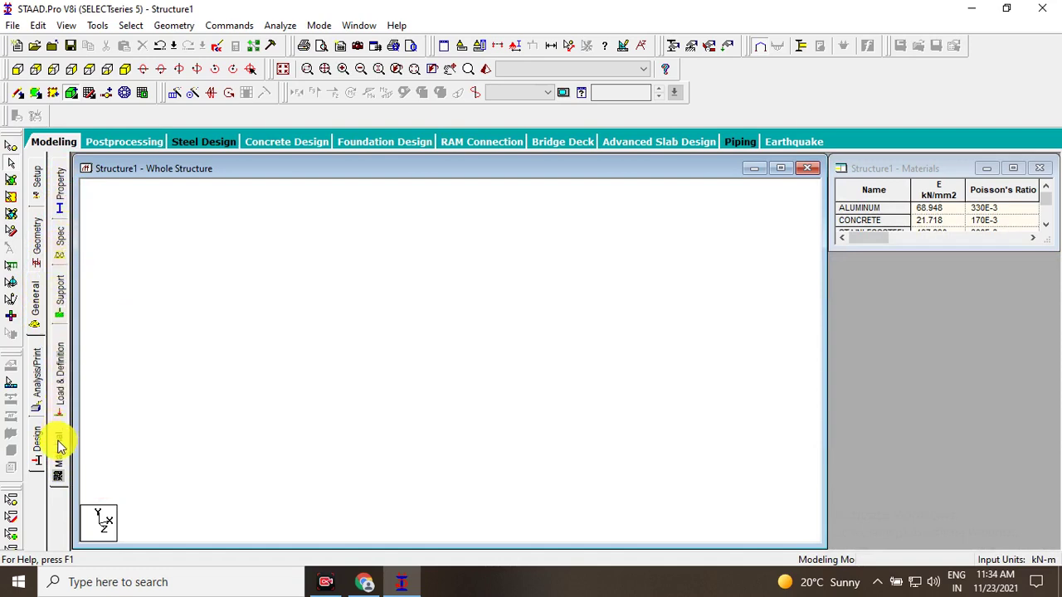
left_click(52, 489)
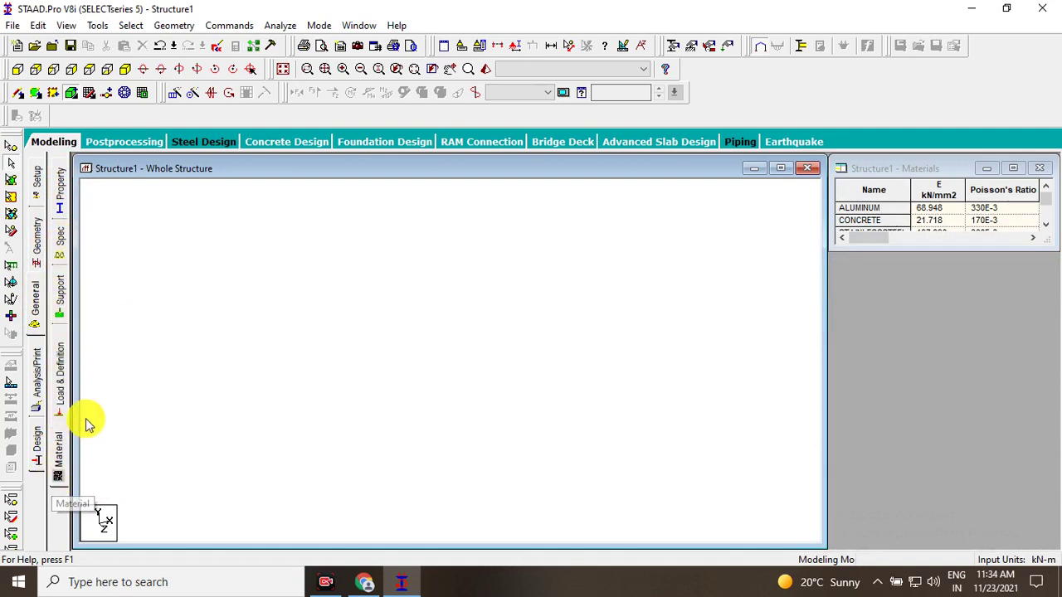
Review the Floor Spectrum, Direct Analysis, Change and Perform Analysis print options, then close the dialog.
left_click(43, 381)
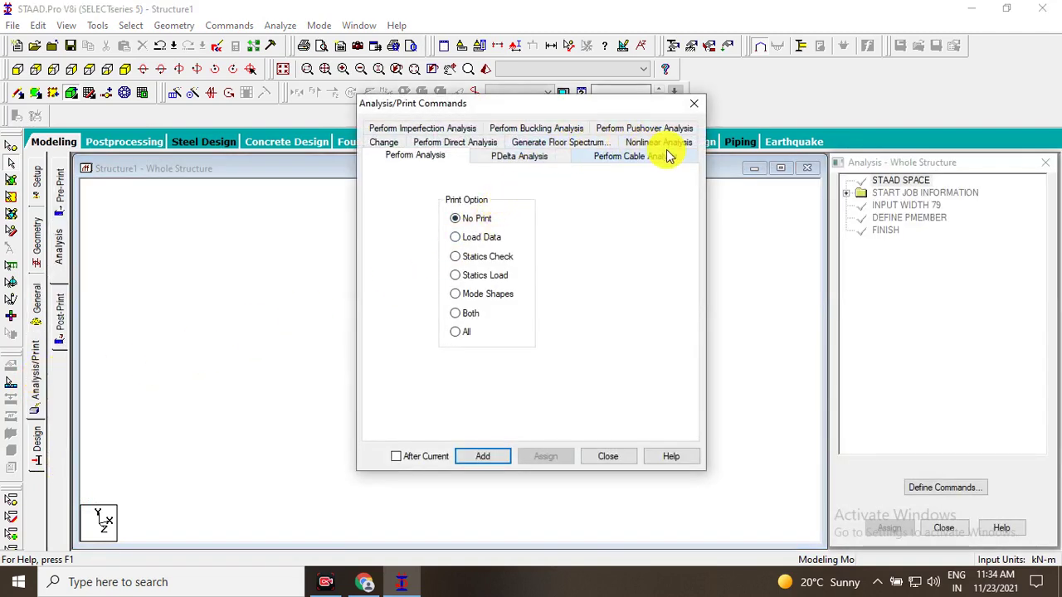
left_click(514, 146)
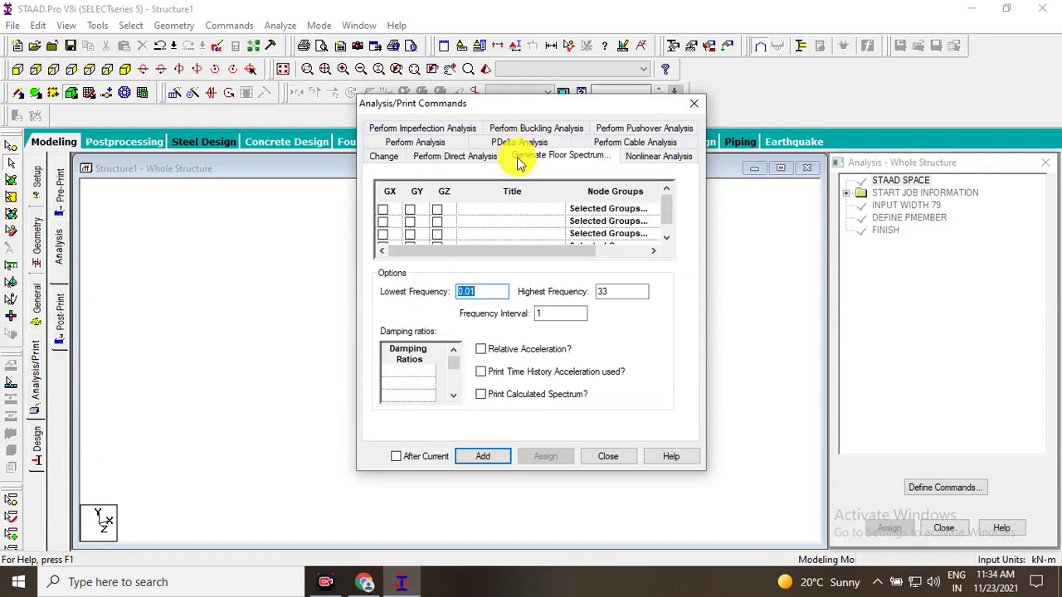
left_click(453, 157)
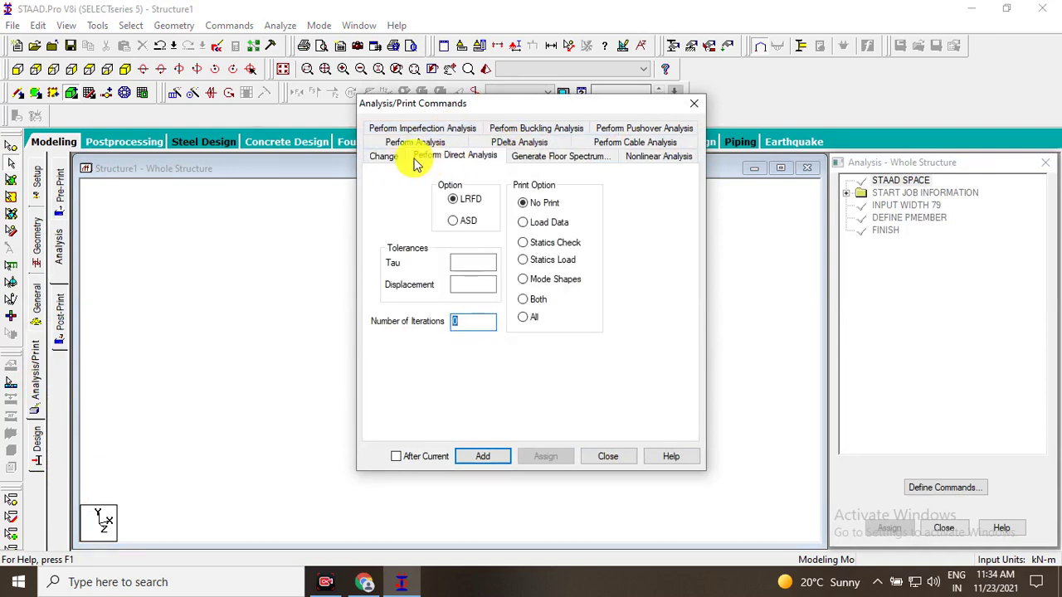
left_click(388, 157)
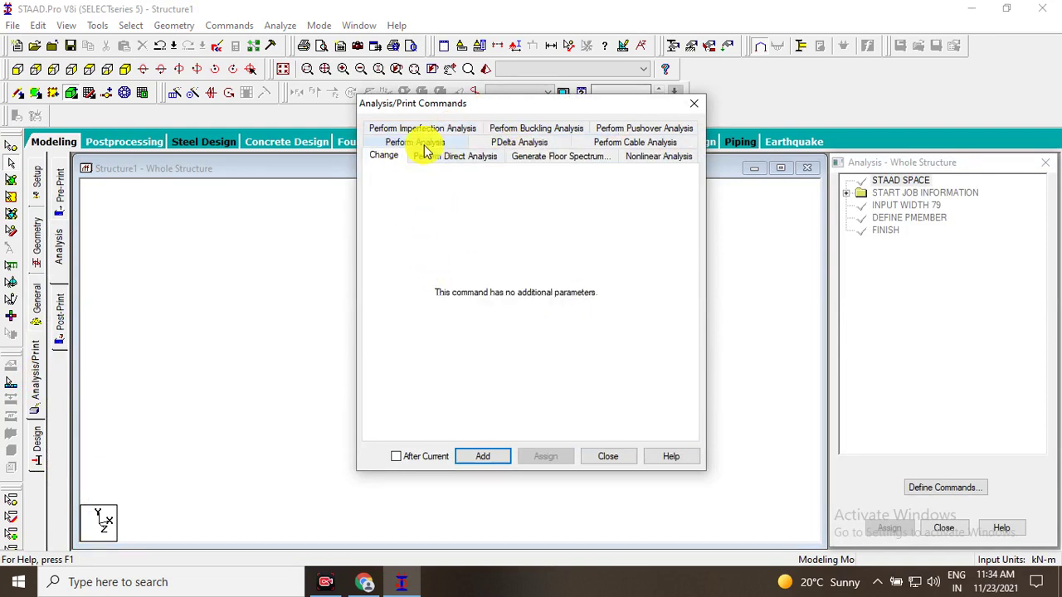
left_click(419, 144)
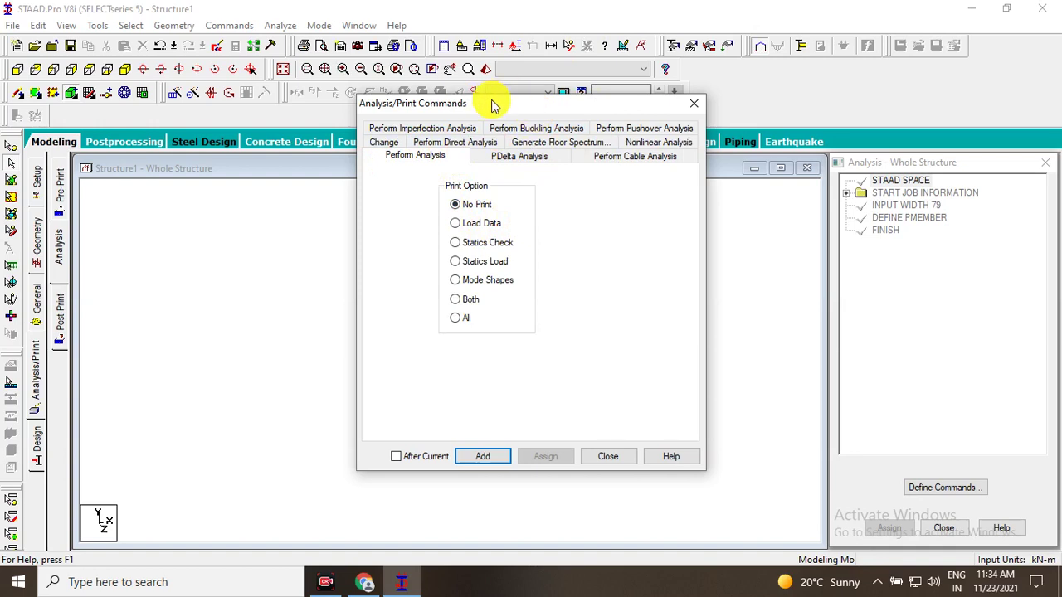
left_click(610, 462)
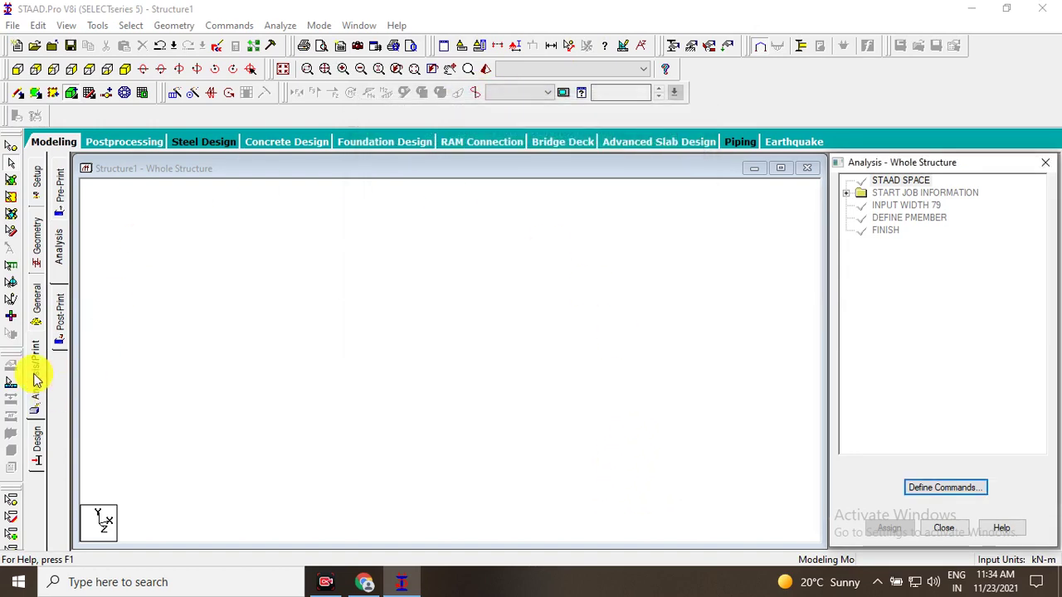
Bring up the Design pages, starting with the concrete design settings.
left_click(38, 442)
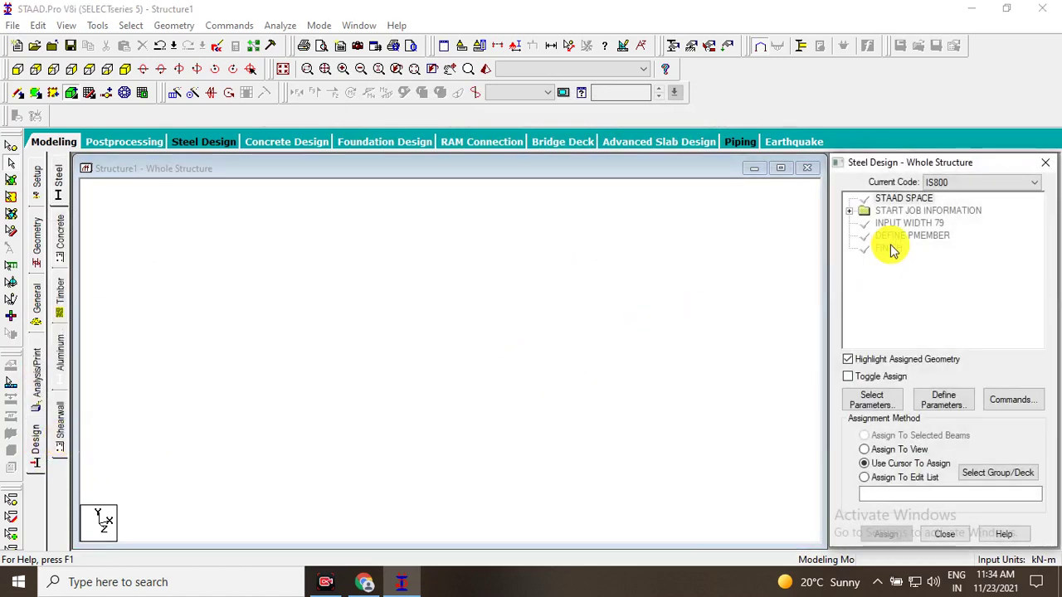
left_click(40, 443)
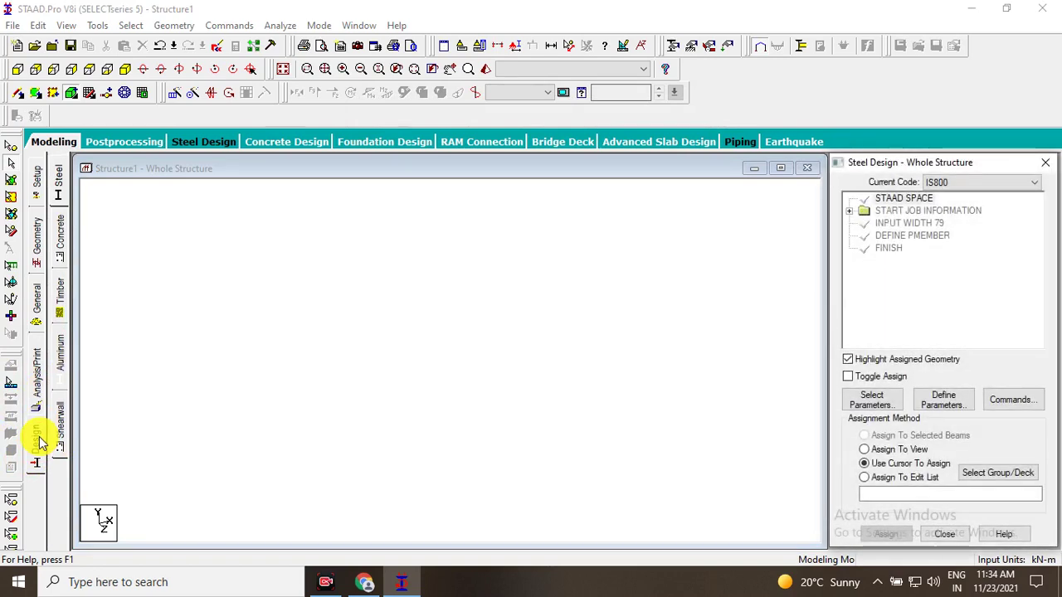
left_click(62, 239)
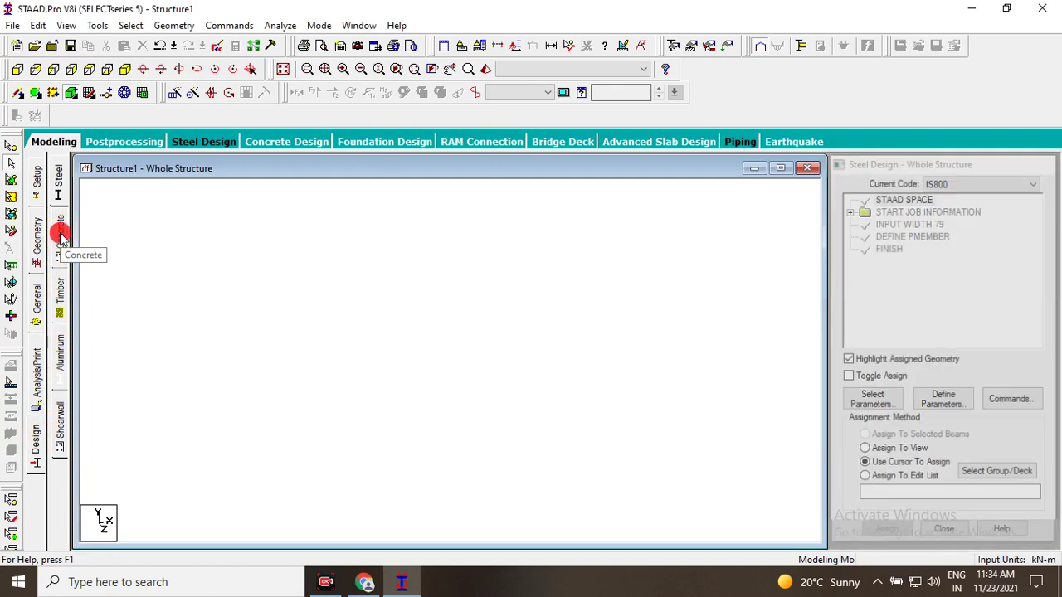
left_click(35, 448)
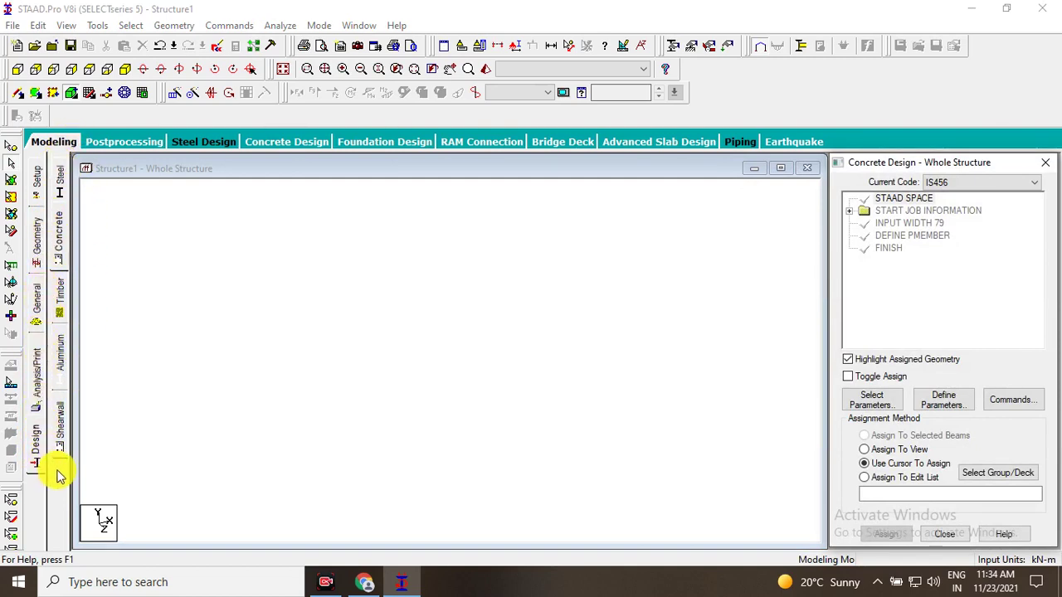
Cycle through the Steel, Concrete, Timber and Aluminum design pages, ending on Steel with IS800.
left_click(62, 182)
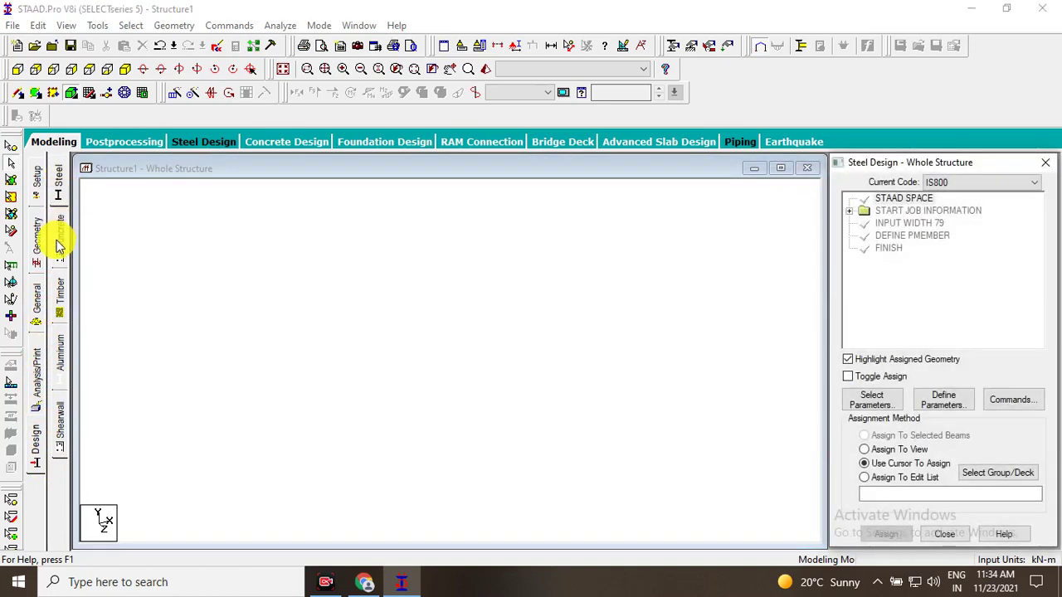
left_click(60, 246)
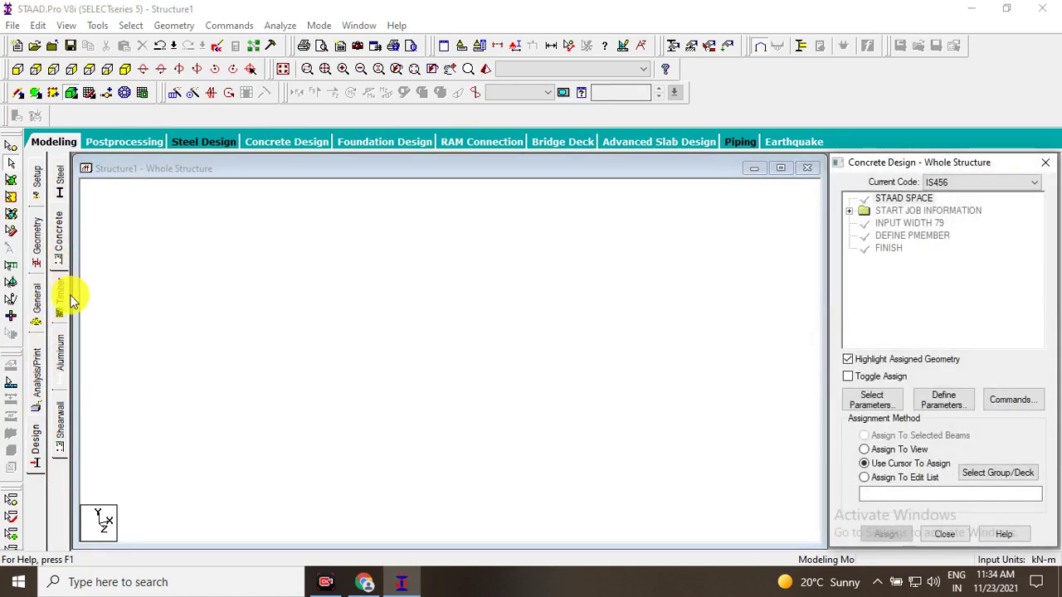
left_click(58, 305)
left_click(63, 345)
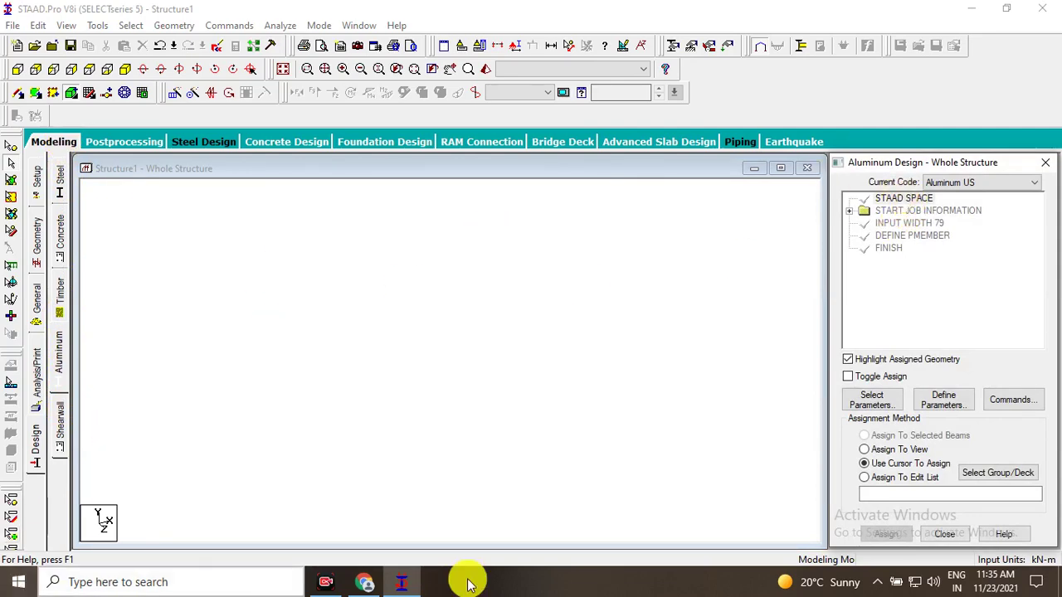
left_click(58, 180)
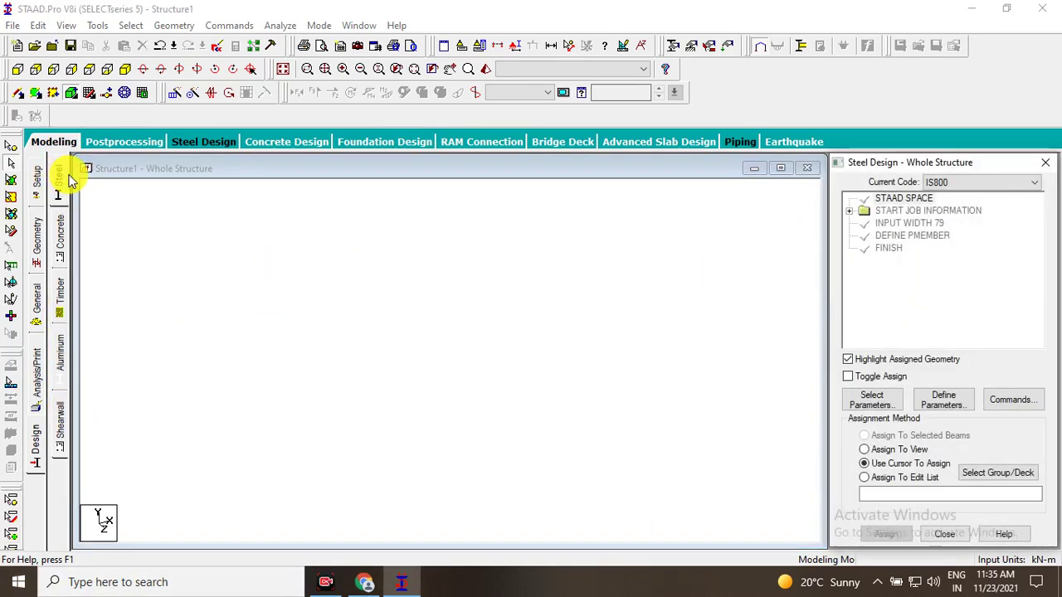
Check the Steel design code list and keep IS800 as the steel code.
left_click(947, 184)
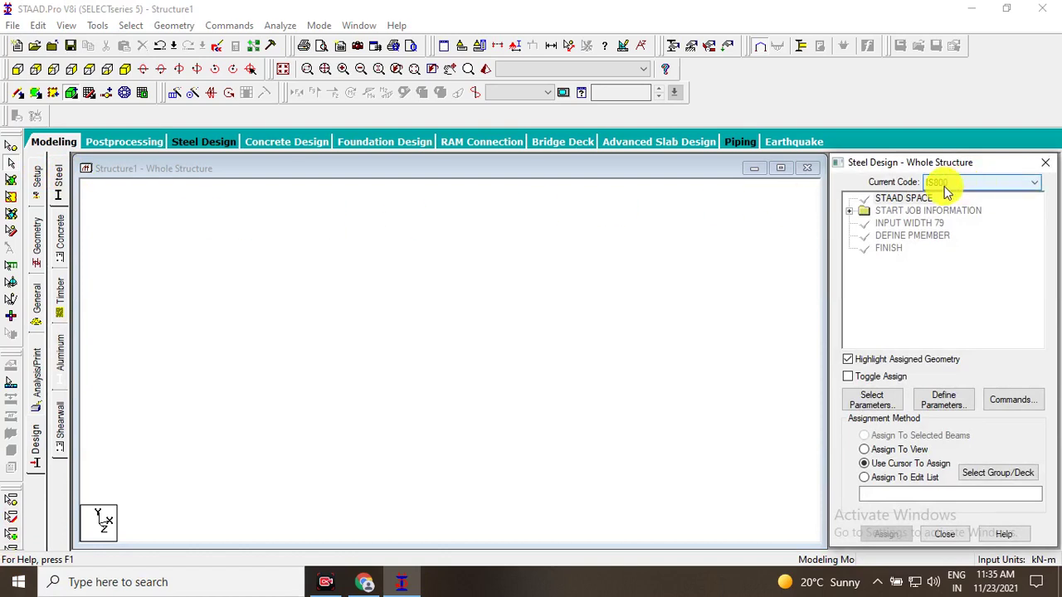
left_click(964, 184)
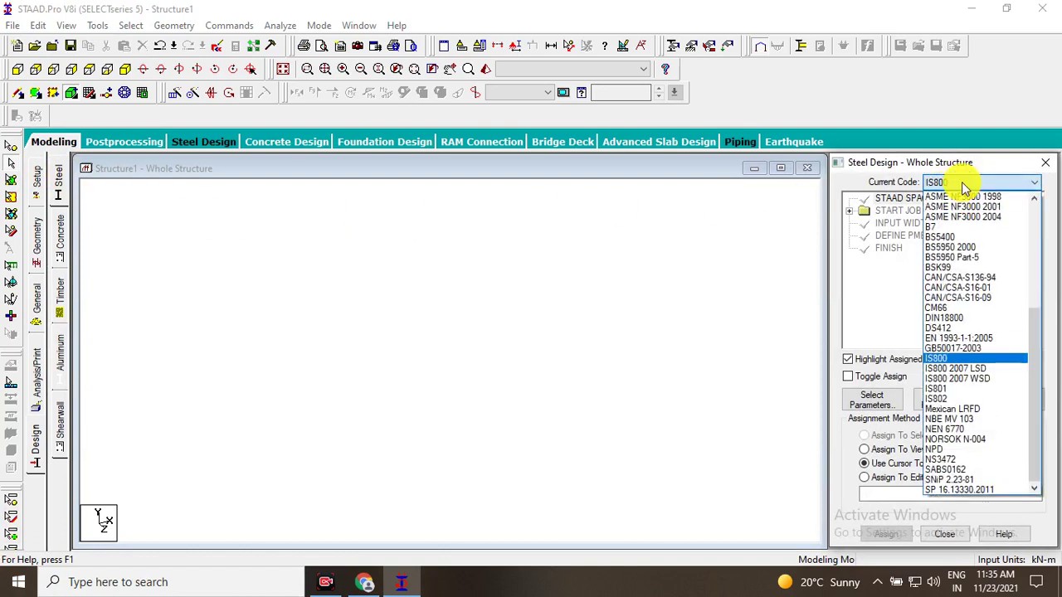
left_click(960, 182)
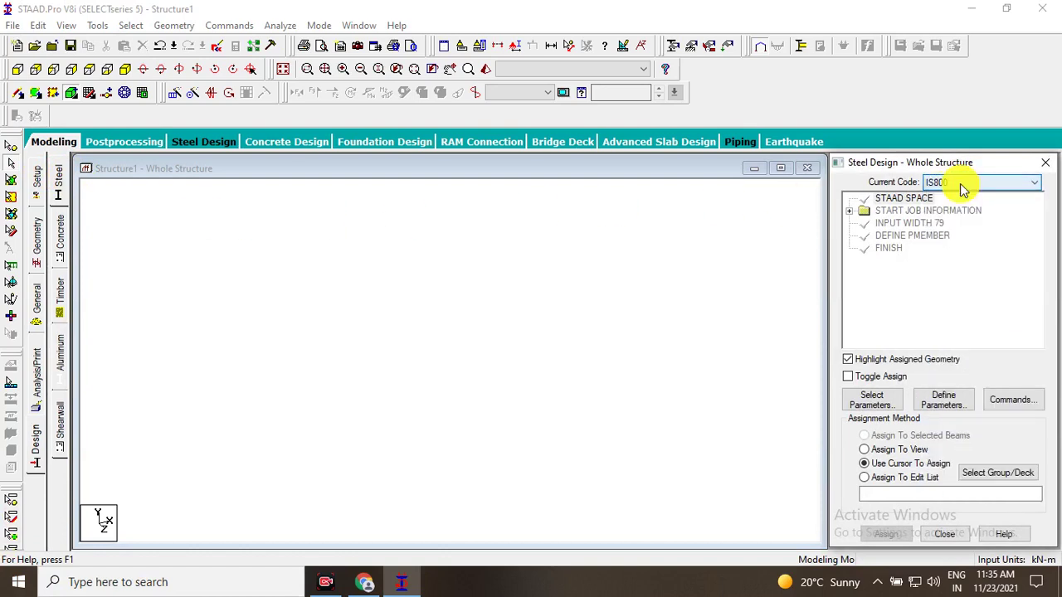
Browse the Concrete, Timber, Aluminum and Shearwall design settings, ending on Shearwall with IS456.
left_click(60, 237)
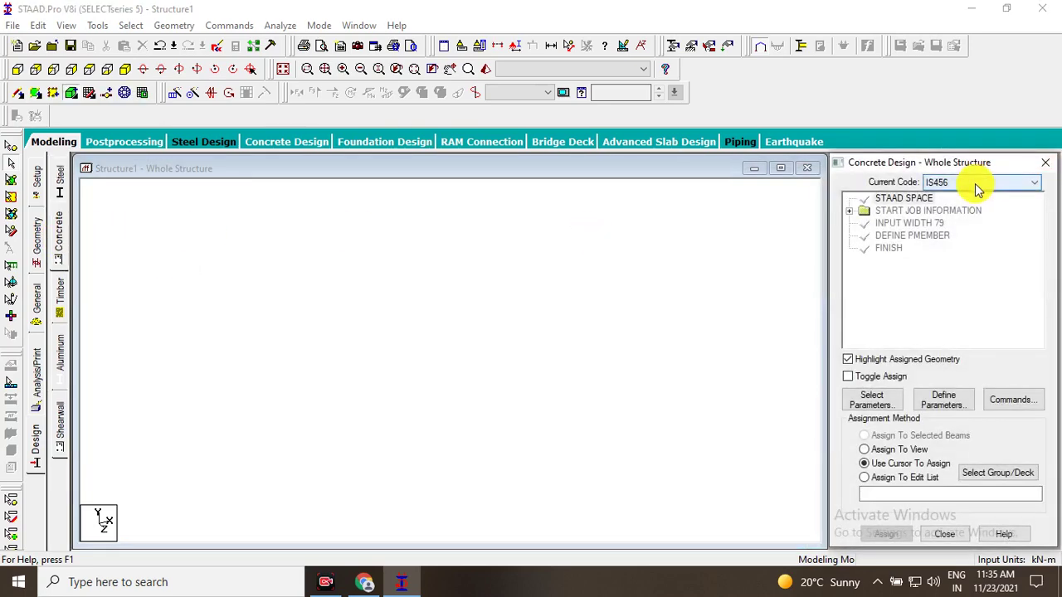
left_click(60, 292)
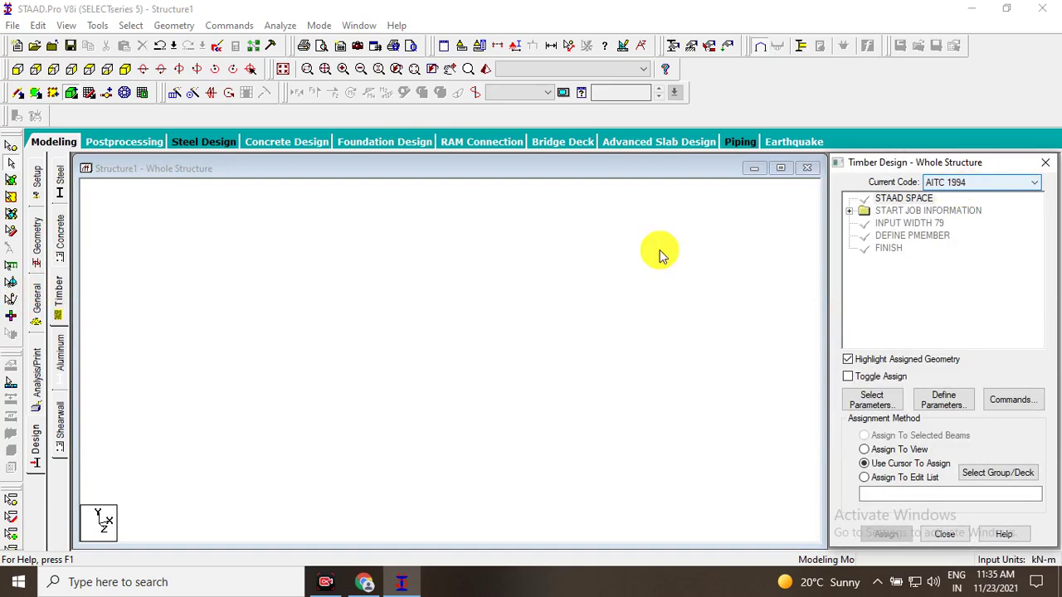
left_click(64, 350)
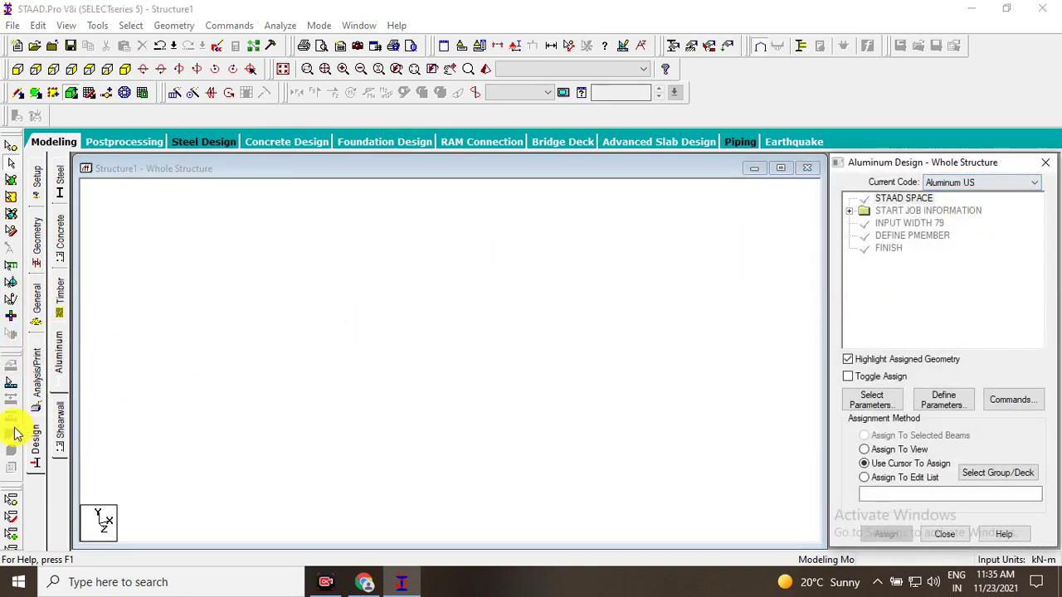
left_click(62, 411)
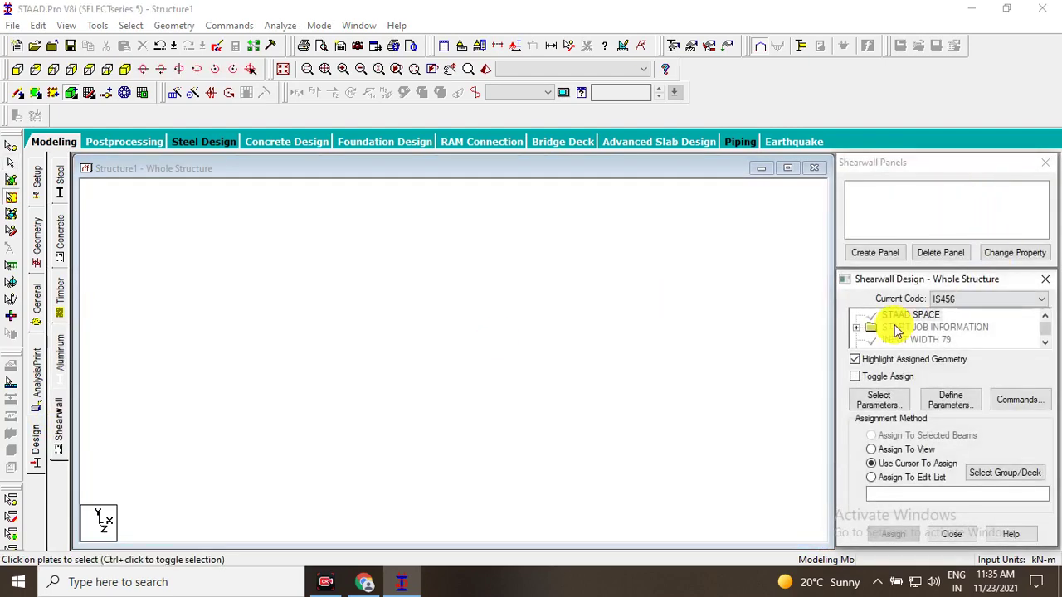
Reopen the Design page and show the Concrete design settings with IS456 as current code.
left_click(35, 444)
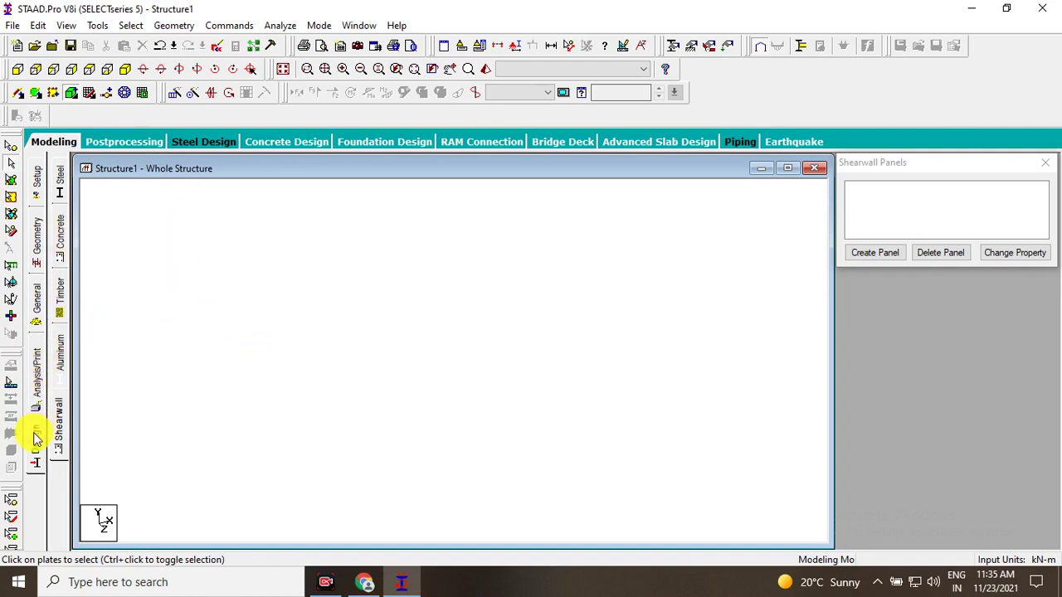
left_click(60, 237)
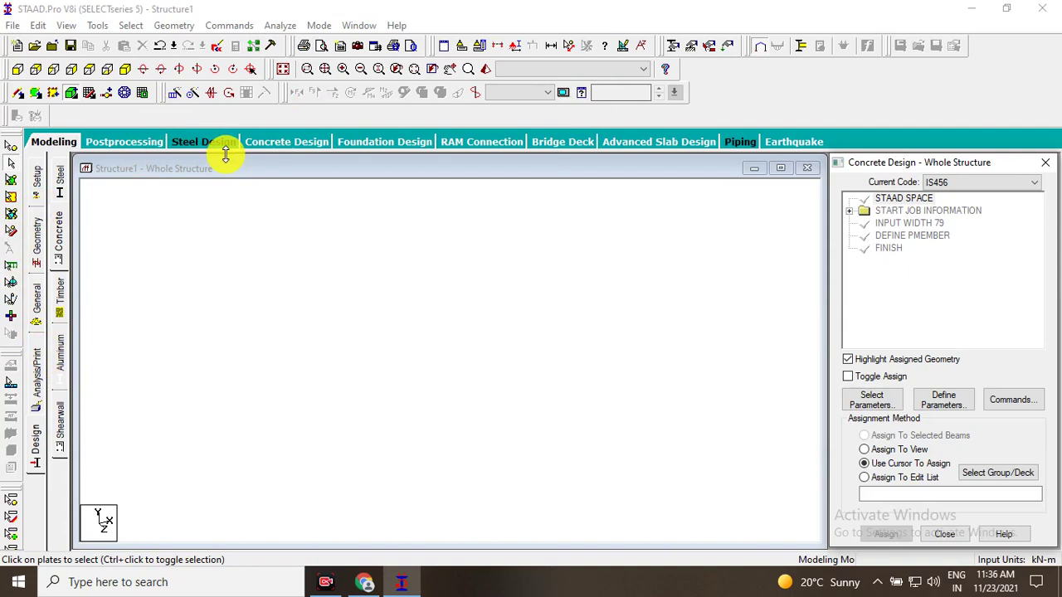
Save the modified structure and open Structure1's input file in the STAAD Editor.
left_click(216, 46)
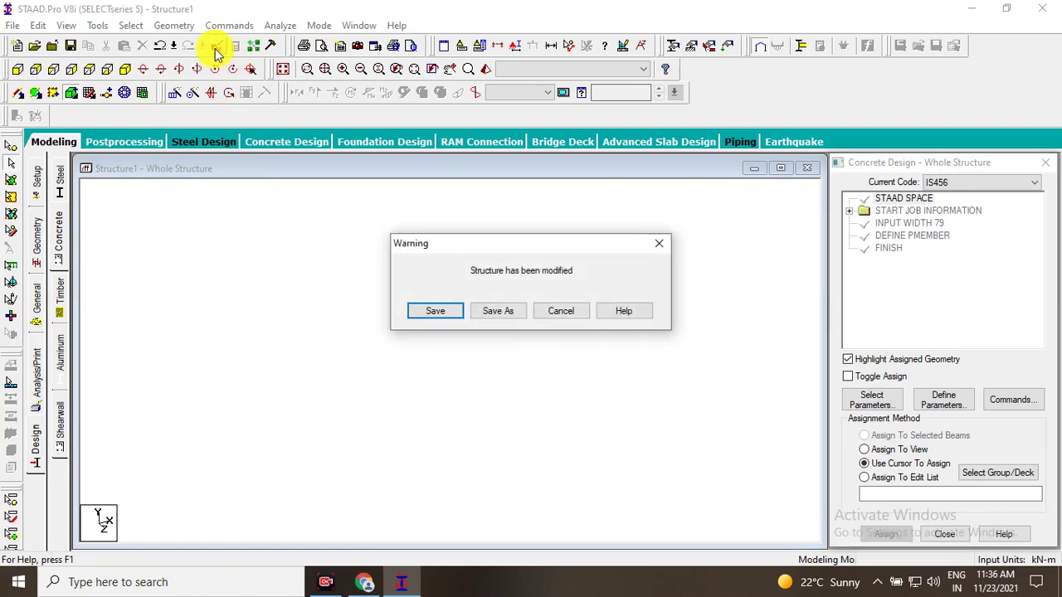
left_click(442, 317)
left_click(432, 311)
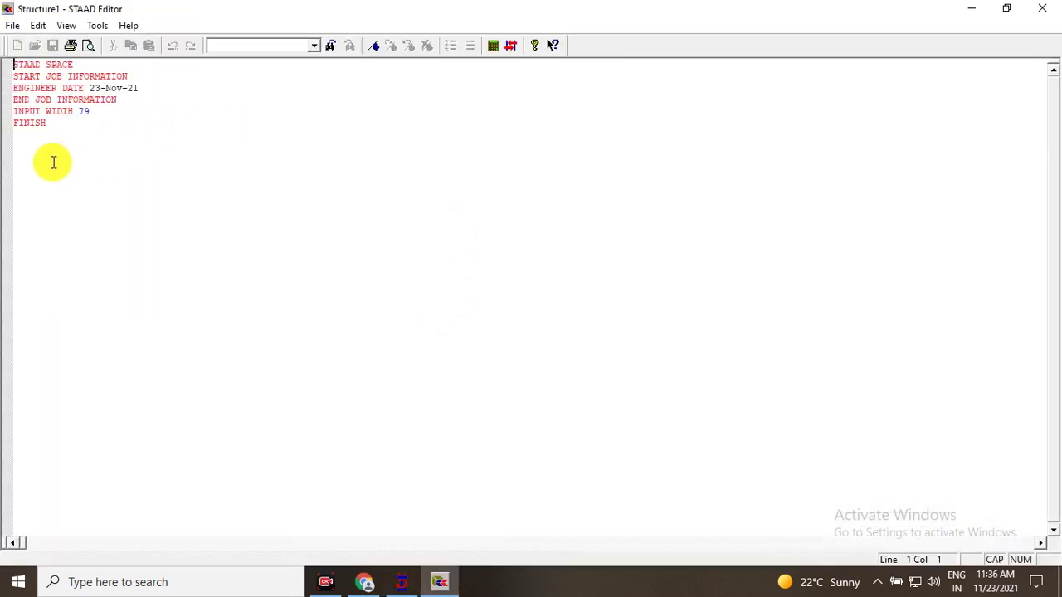
Select the input lines from STAAD SPACE to FINISH, then close the STAAD Editor.
left_click_drag(56, 140, 18, 64)
left_click(35, 130)
left_click_drag(36, 130, 14, 65)
mouse_move(128, 158)
left_mouse_down()
mouse_move(19, 83)
mouse_move(13, 64)
left_mouse_up()
left_click(86, 142)
left_click_drag(85, 142, 16, 64)
left_click(152, 161)
left_click_drag(151, 161, 66, 88)
left_click(399, 223)
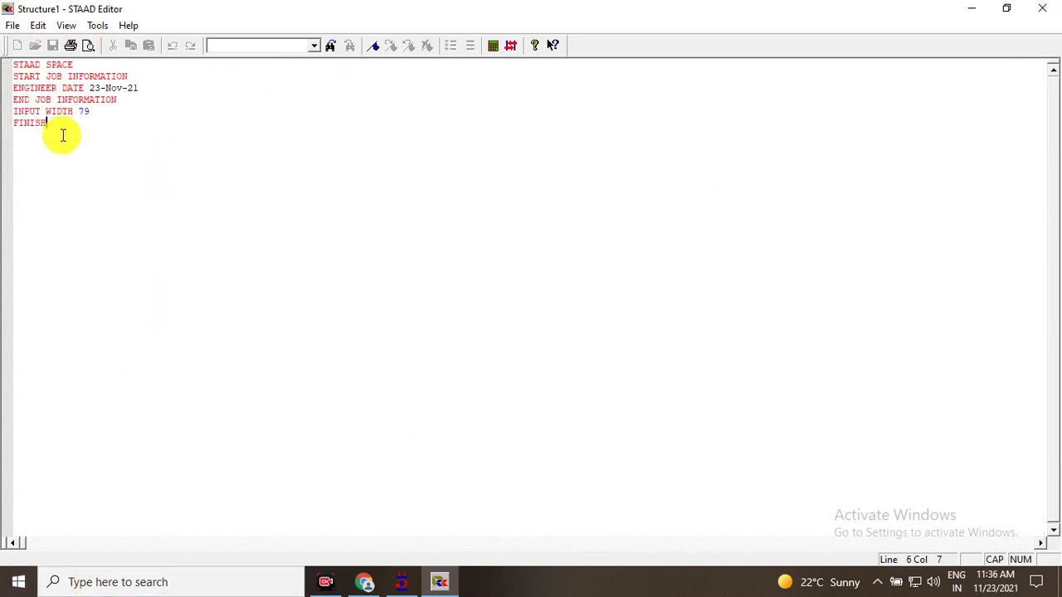
left_click_drag(62, 135, 7, 19)
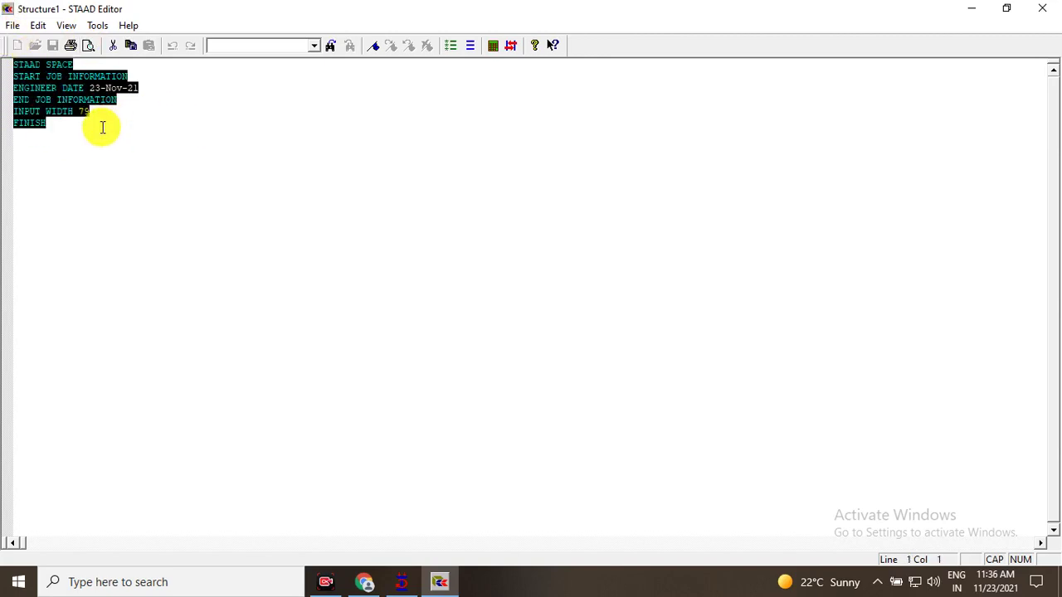
left_click(1042, 8)
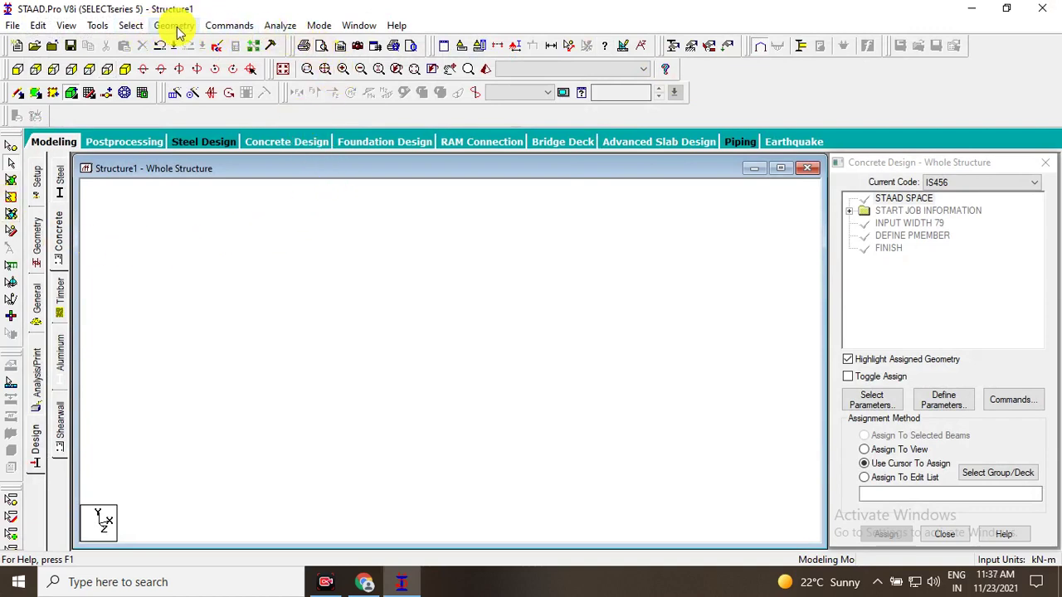
left_click(215, 28)
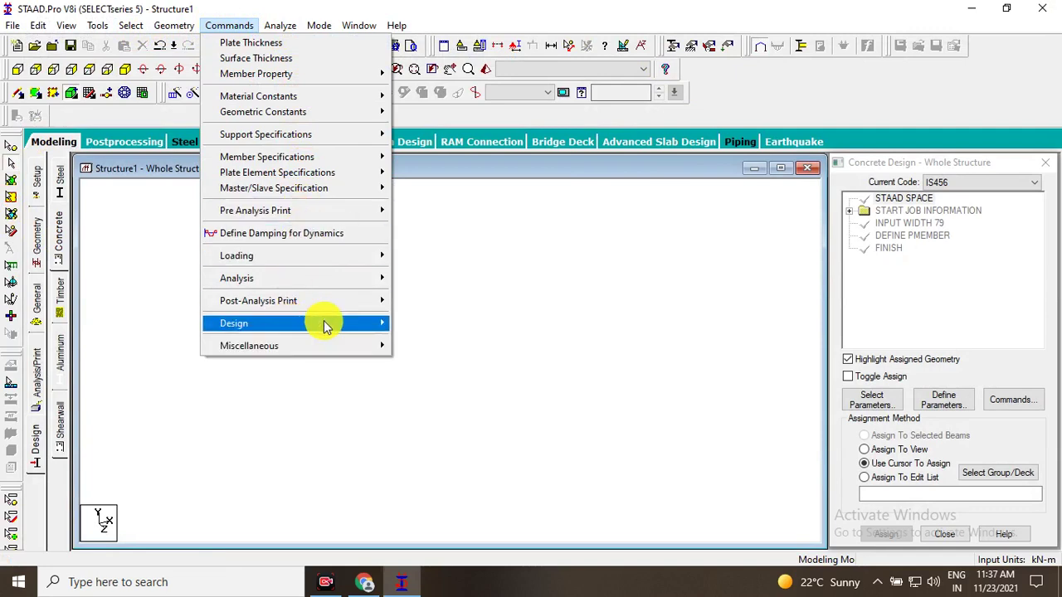
mouse_move(249, 322)
left_click(593, 297)
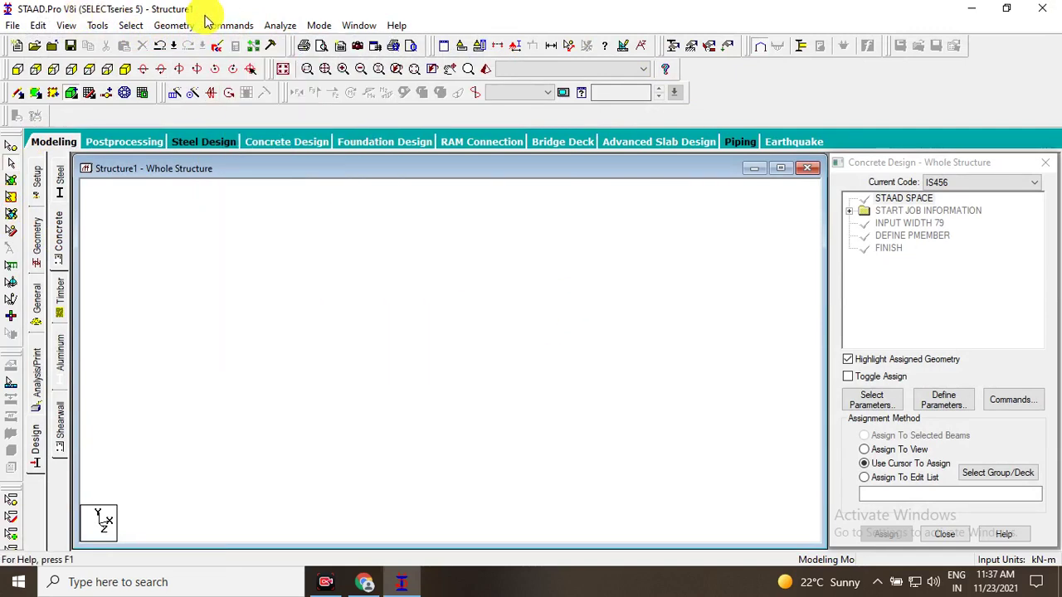
left_click(319, 25)
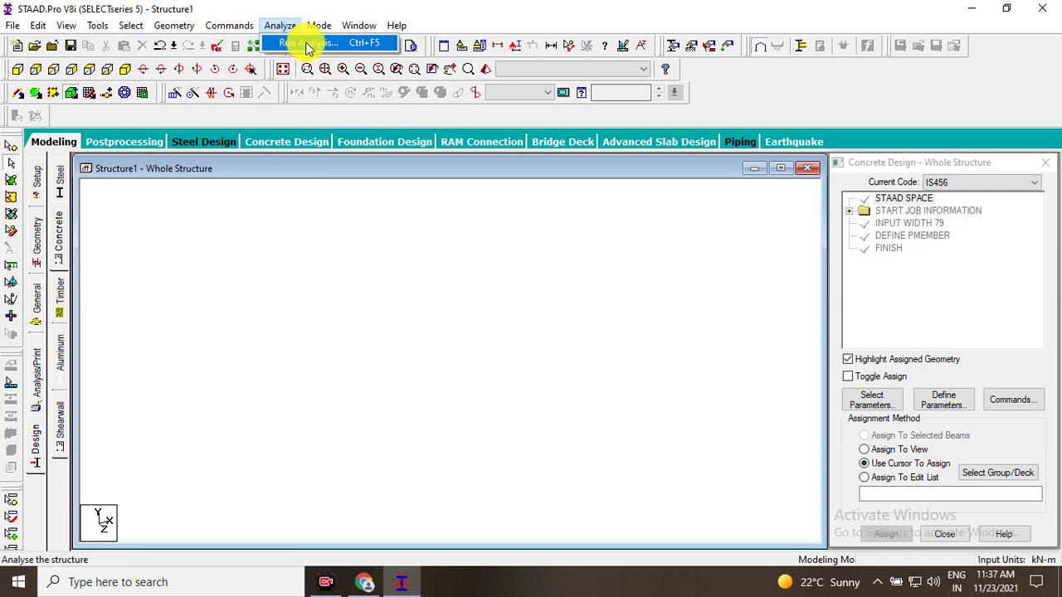
left_click(431, 183)
left_click(318, 27)
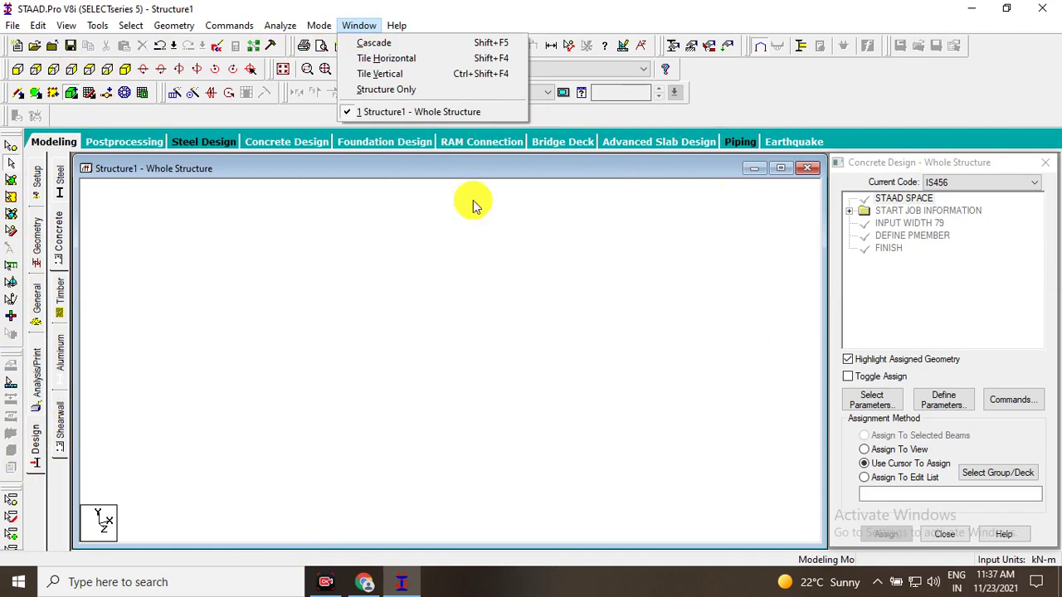
left_click(557, 207)
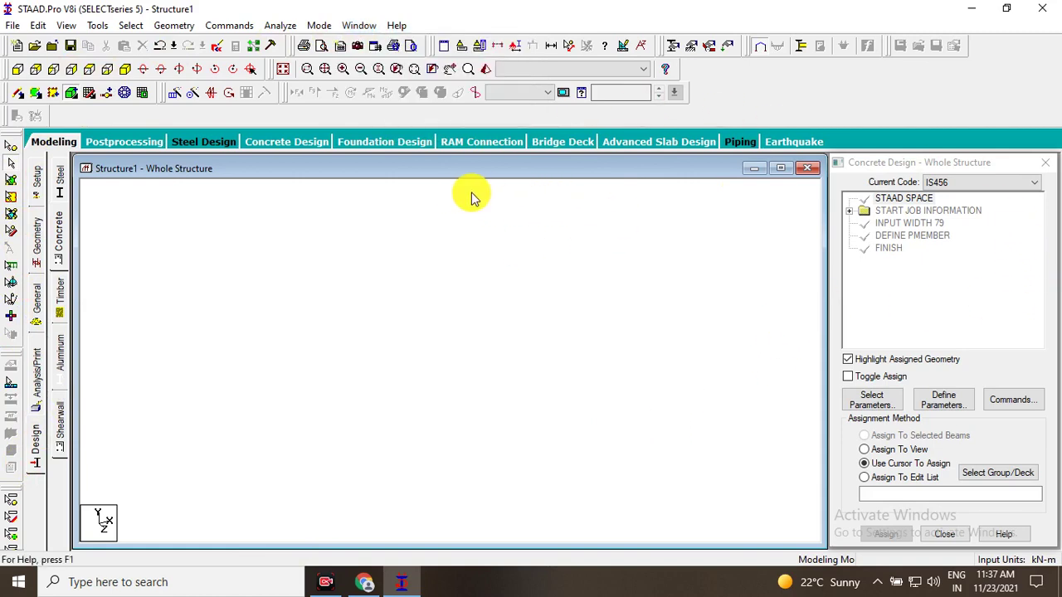